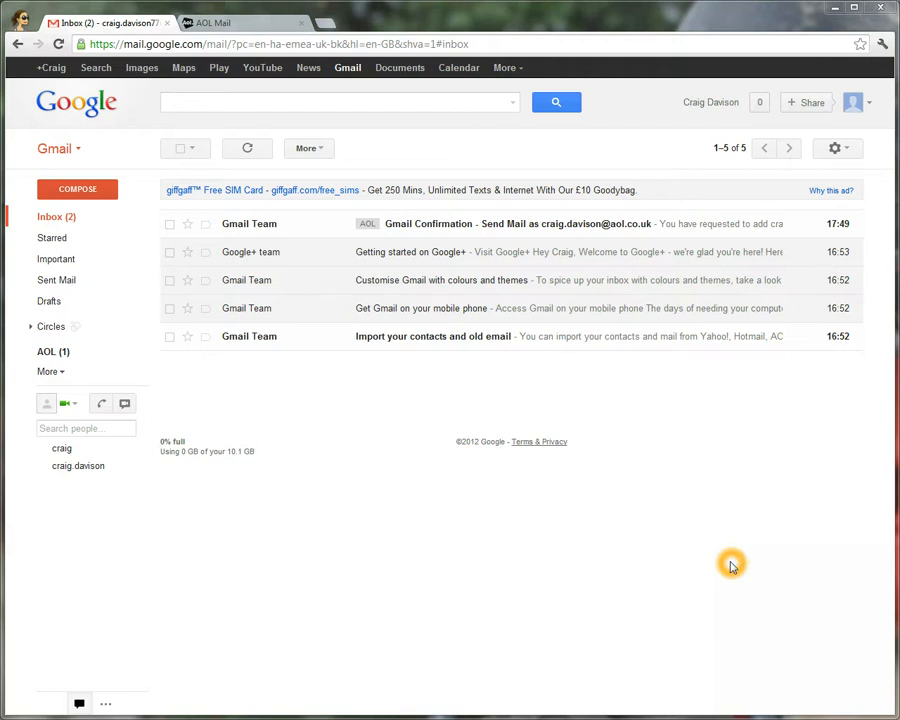
Step: Delete the "Gmail Confirmation - Send Mail as" message from the inbox
left_click(168, 223)
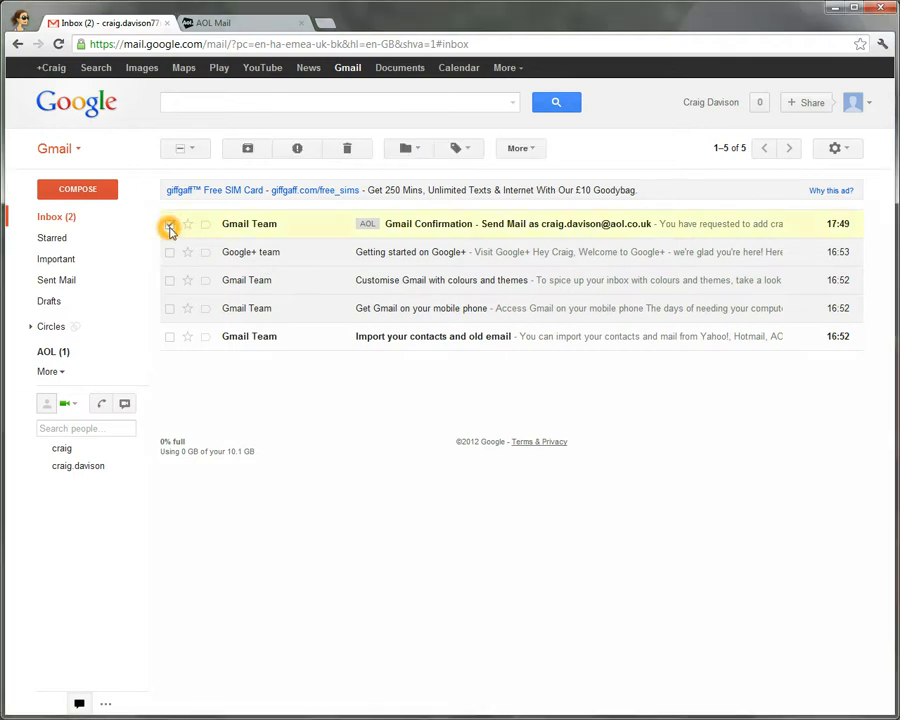
left_click(346, 147)
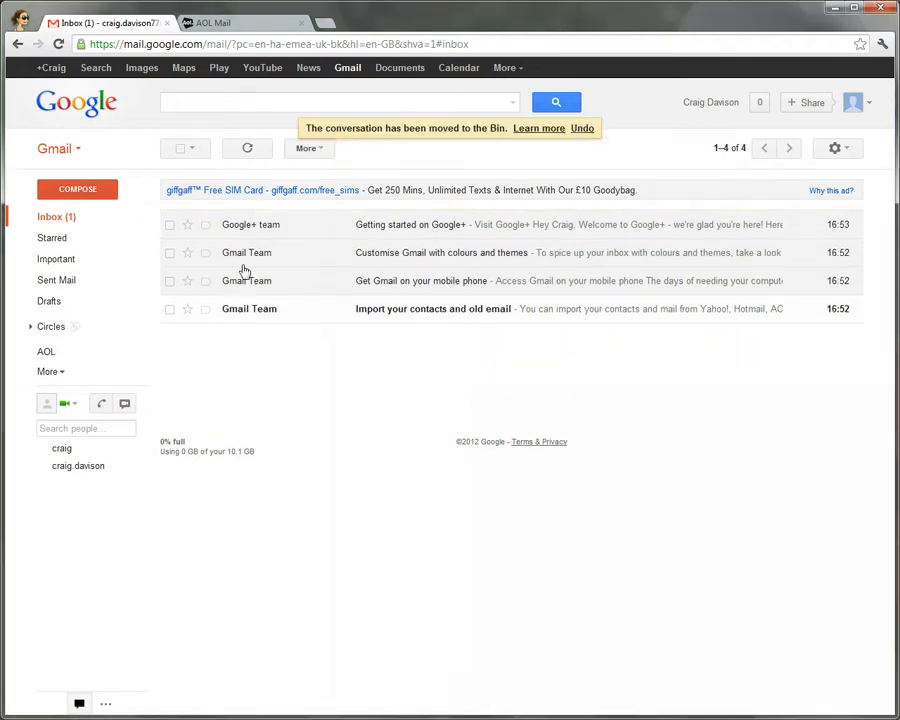
left_click(523, 357)
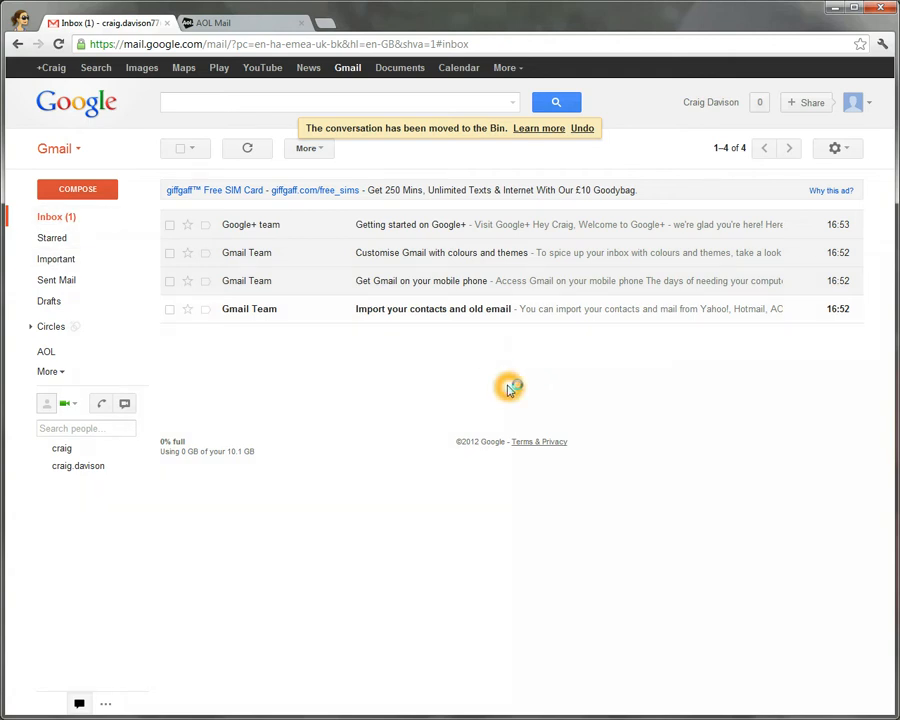
left_click(484, 349)
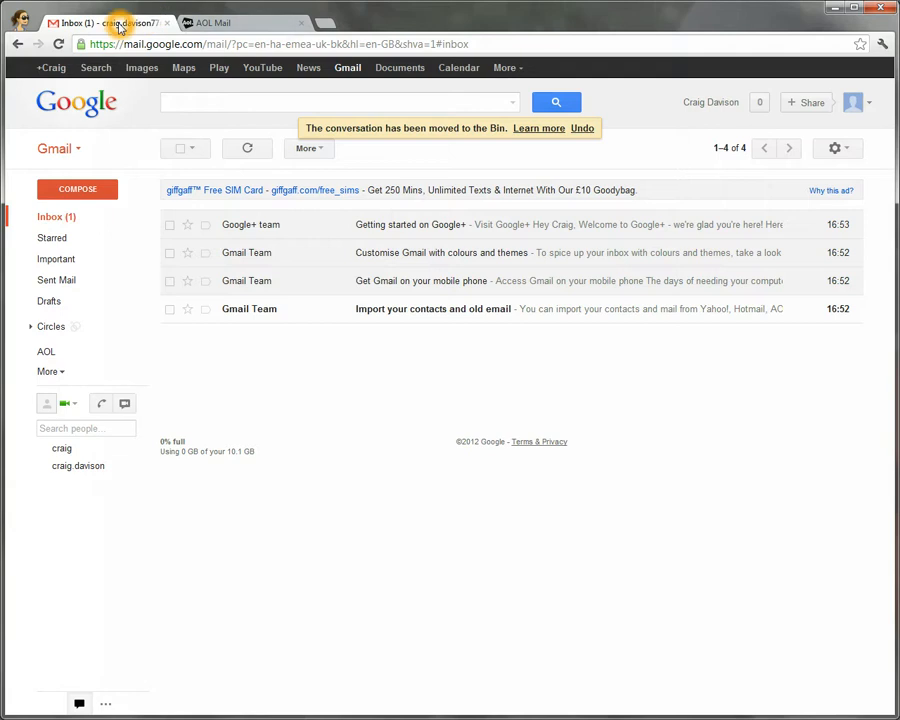
Step: View the AOL Mail and Gmail inboxes in turn
left_click(207, 29)
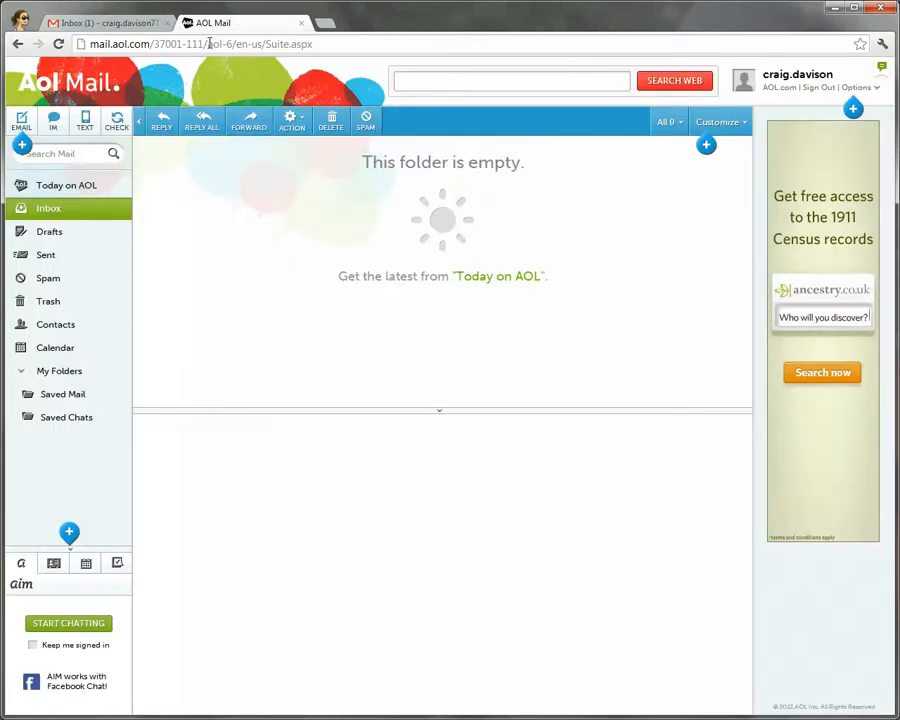
left_click(99, 24)
left_click(236, 27)
left_click(102, 29)
left_click(204, 28)
left_click(114, 27)
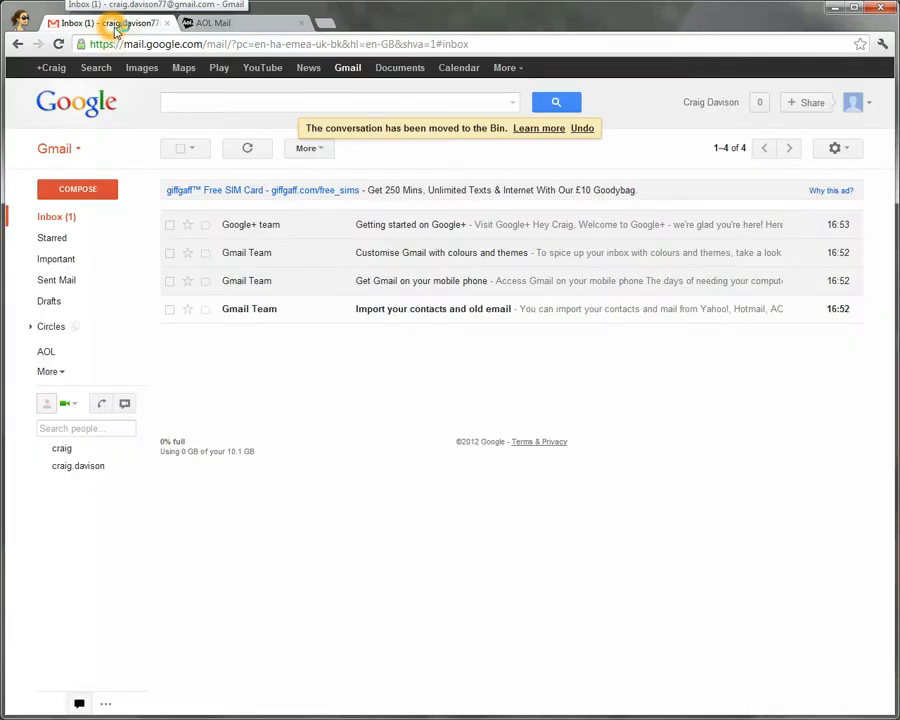
left_click(192, 24)
left_click(133, 22)
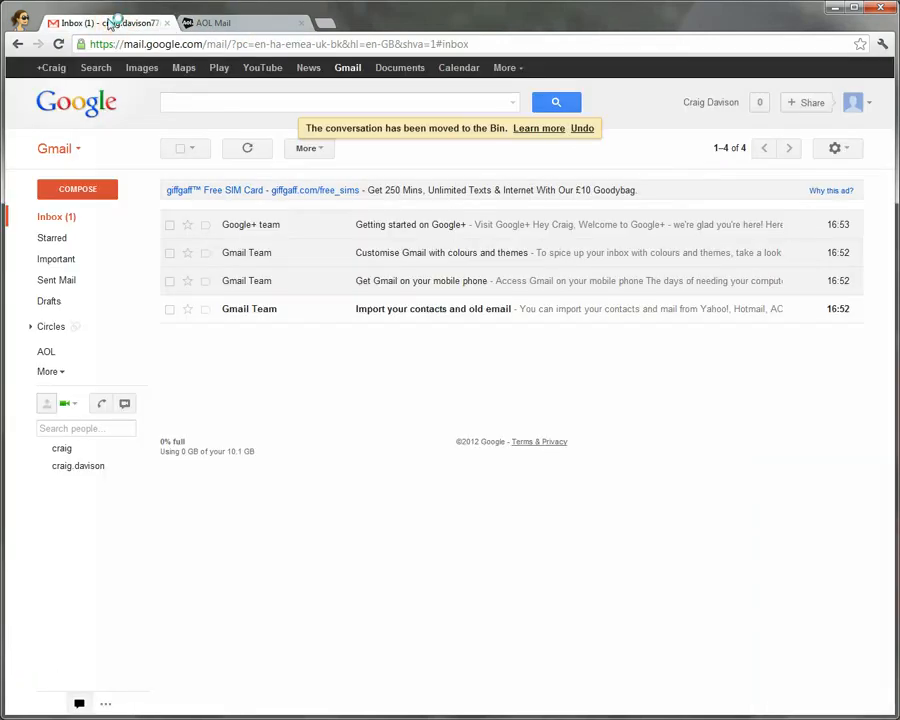
Step: Switch to AOL Mail and open the IMAP and POP configuration instructions in its settings
left_click(250, 23)
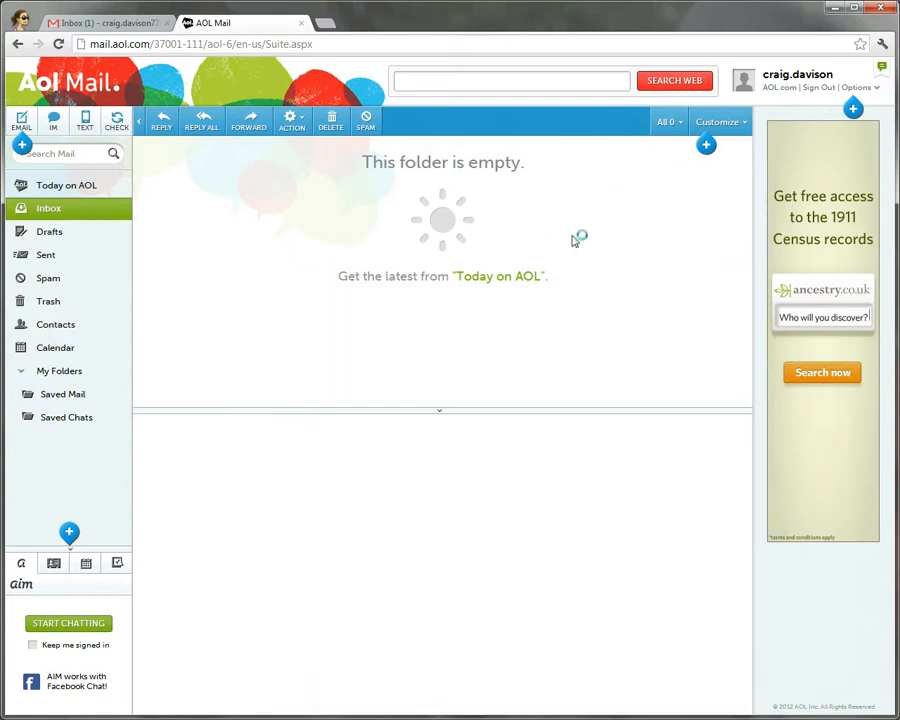
left_click(872, 96)
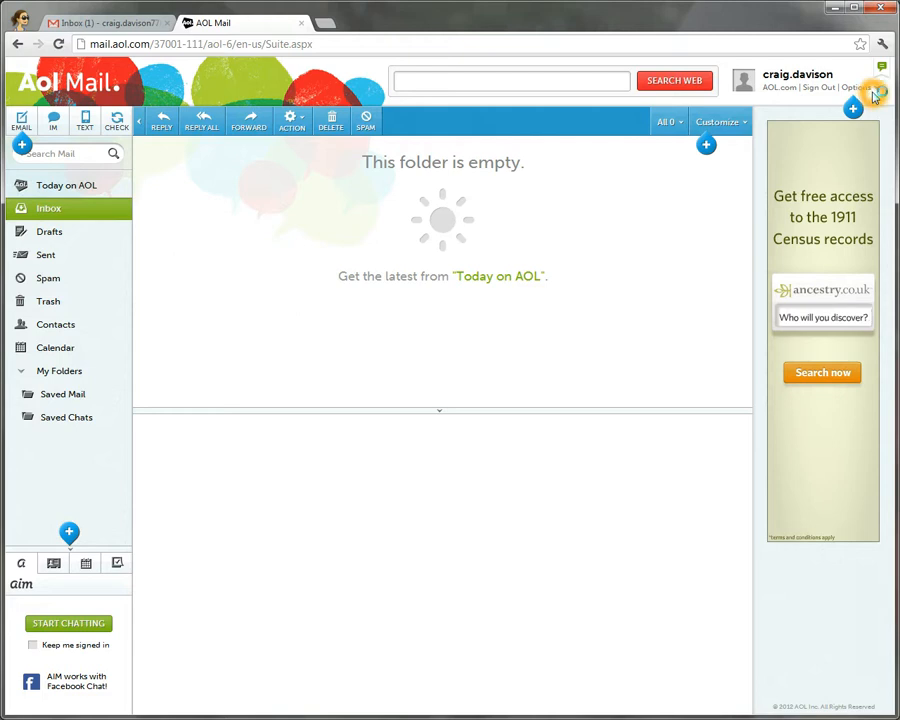
left_click(757, 125)
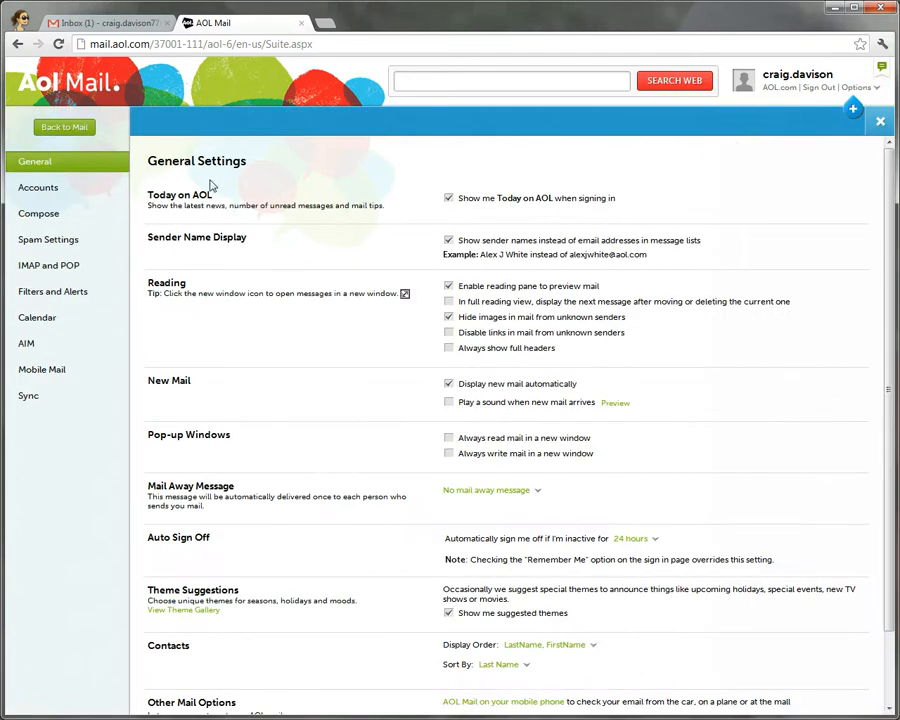
left_click(48, 276)
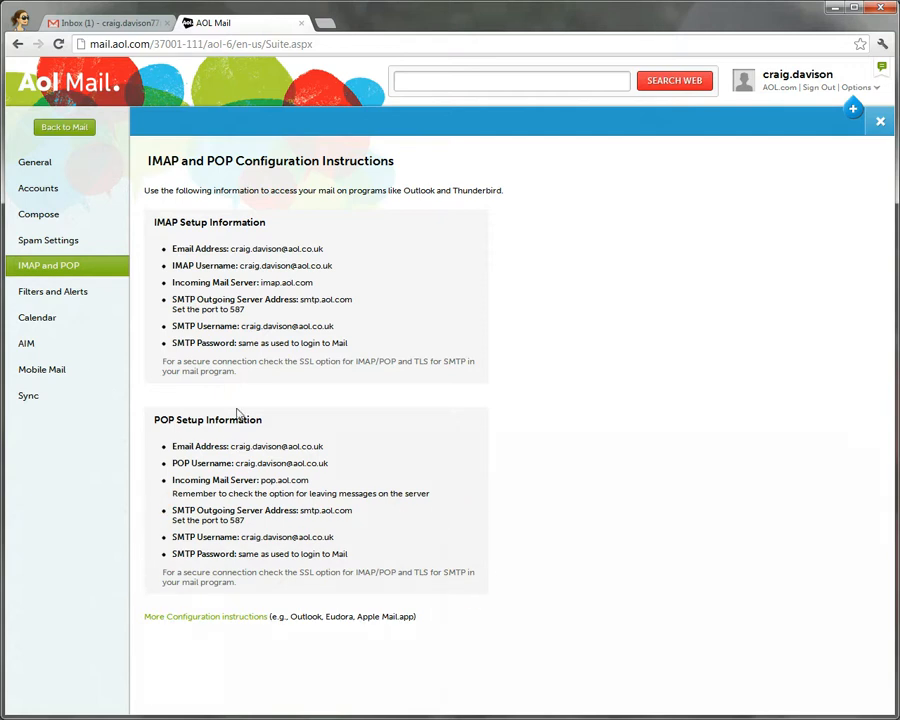
Step: Examine the POP setup information for the email address, POP username and incoming mail server
left_click(232, 474)
left_click(187, 449)
left_click(264, 448)
left_click(290, 451)
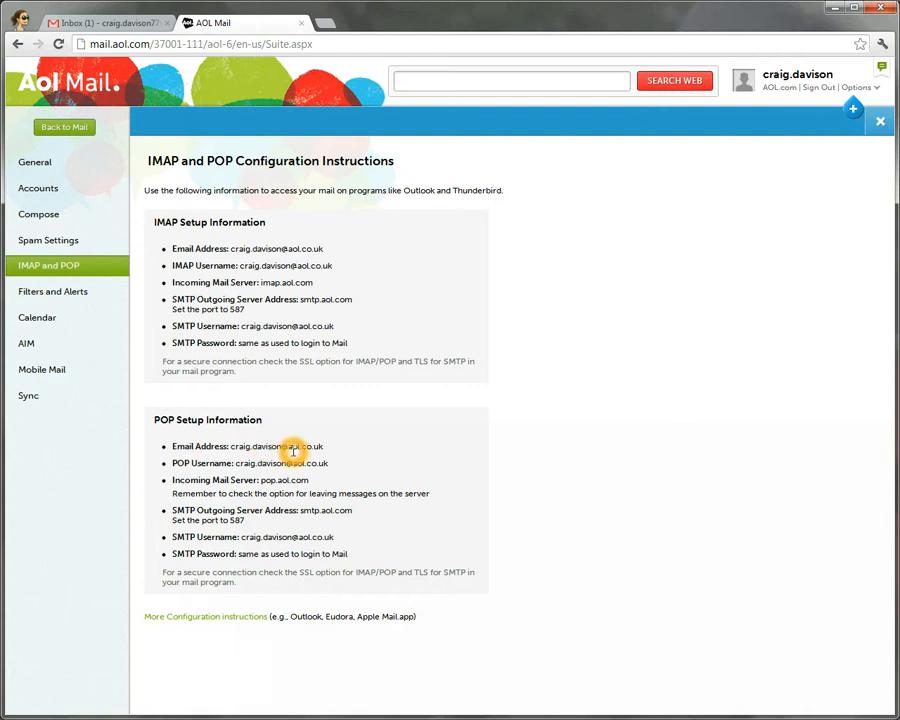
left_click(241, 464)
left_click(354, 463)
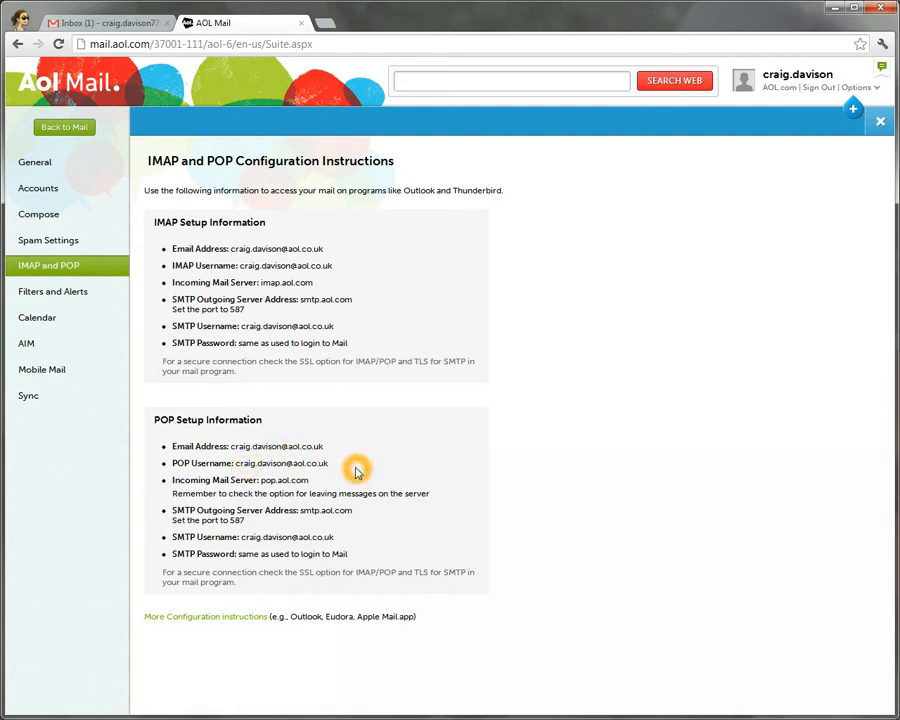
left_click(291, 478)
left_click(332, 480)
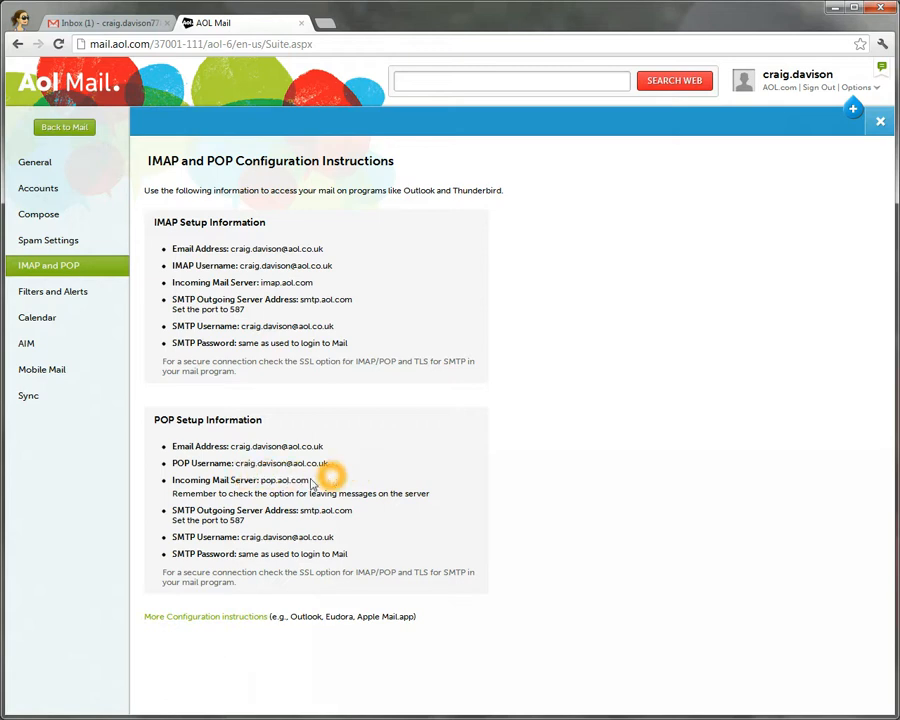
left_click(204, 489)
left_click(259, 481)
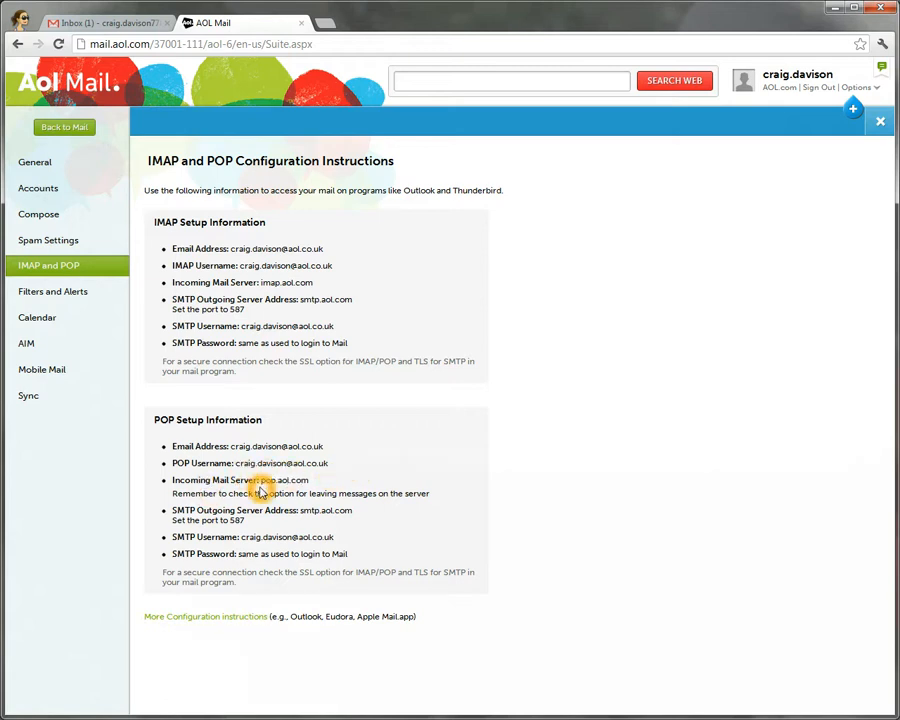
left_click(377, 508)
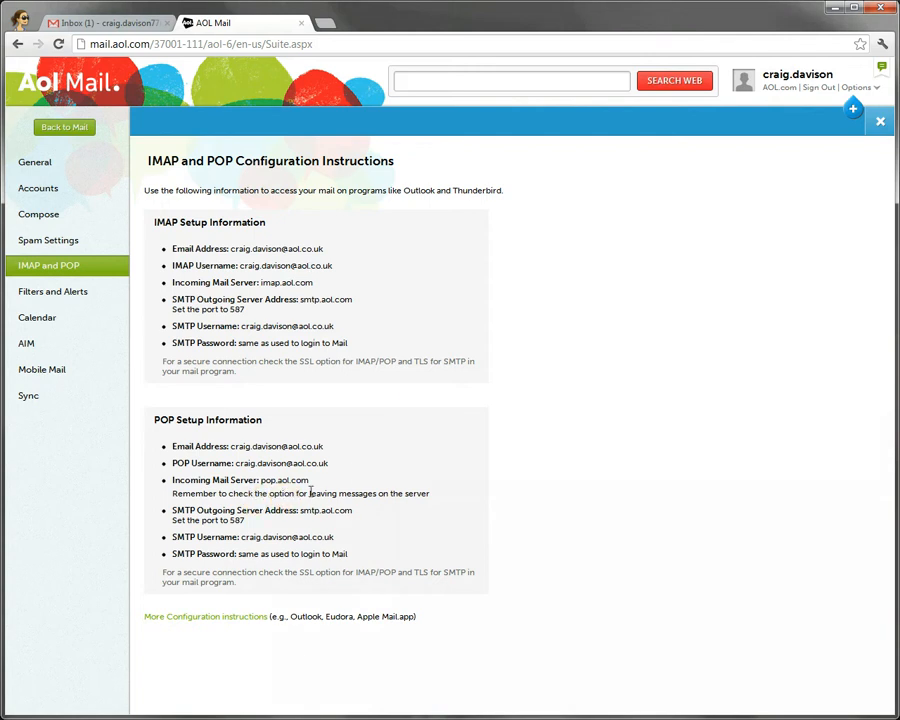
Step: Switch to Gmail and delete the existing AOL POP3 account from the Accounts and Import settings
left_click(70, 22)
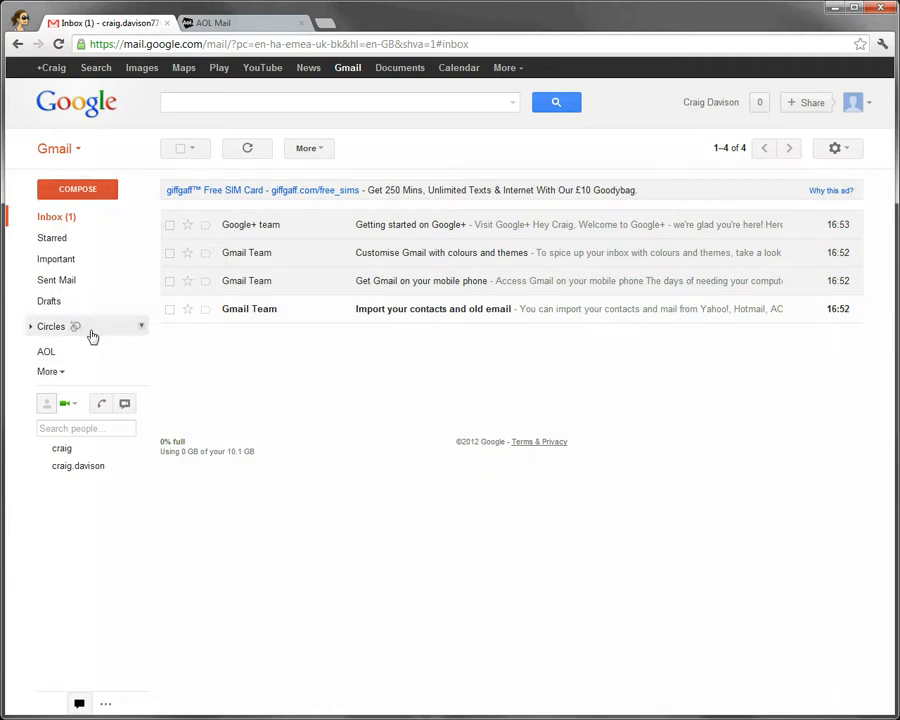
left_click(871, 153)
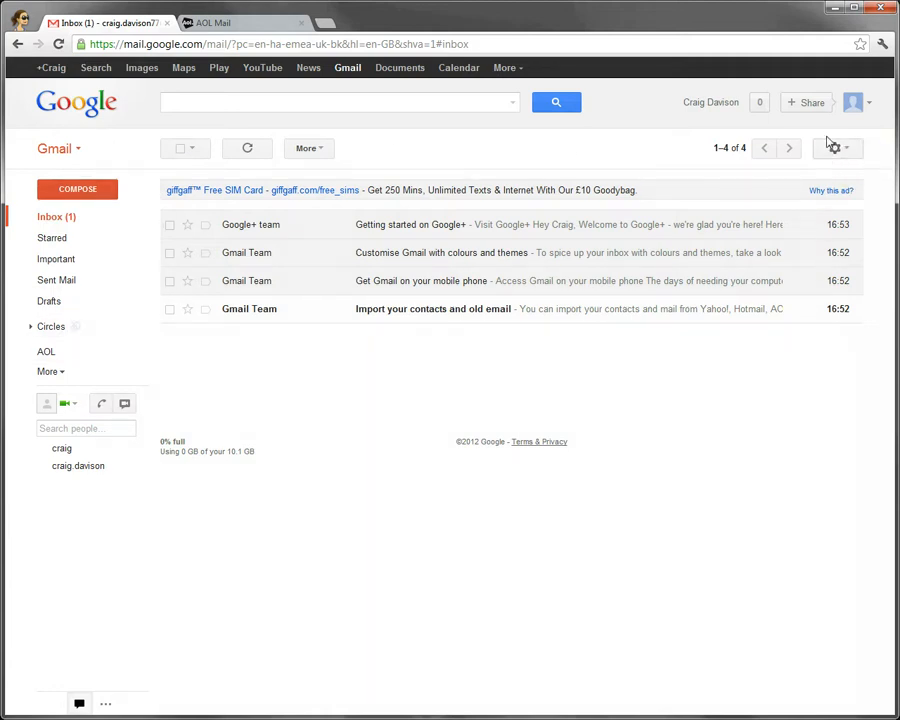
left_click(841, 152)
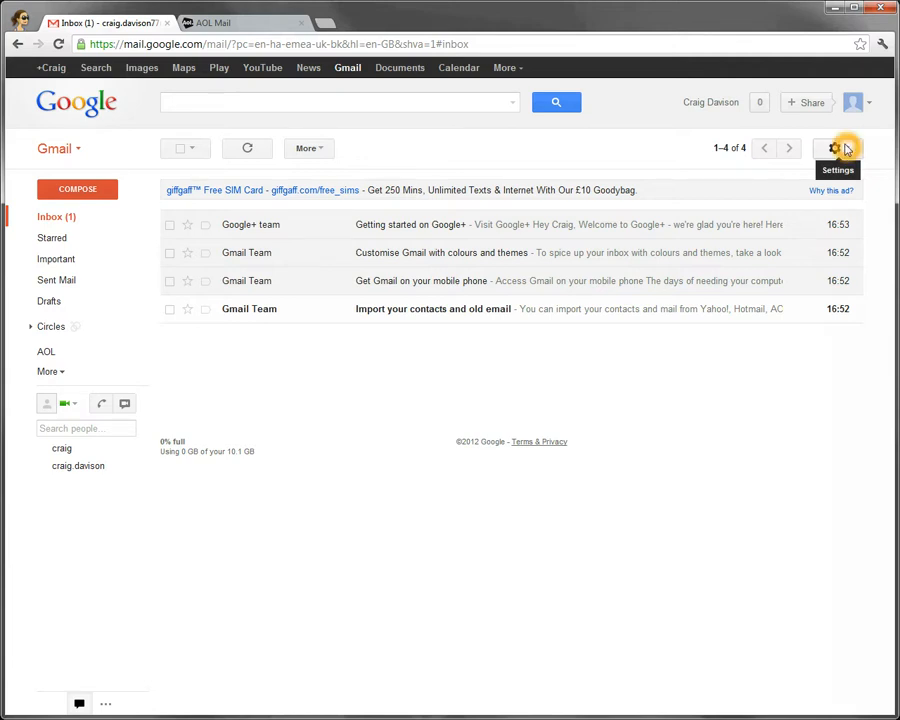
left_click(846, 150)
left_click(792, 264)
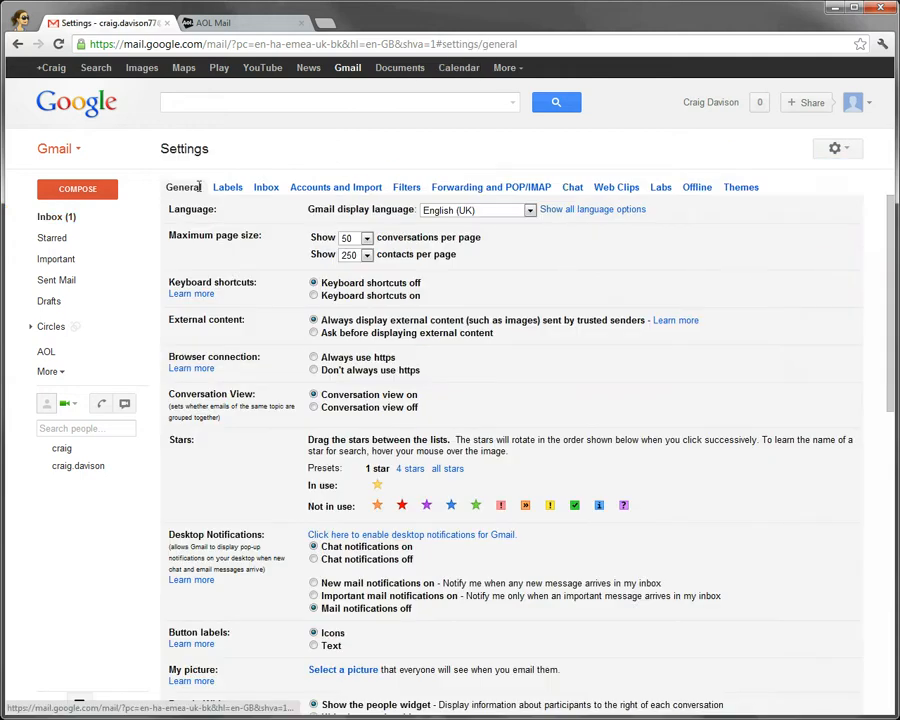
left_click(352, 188)
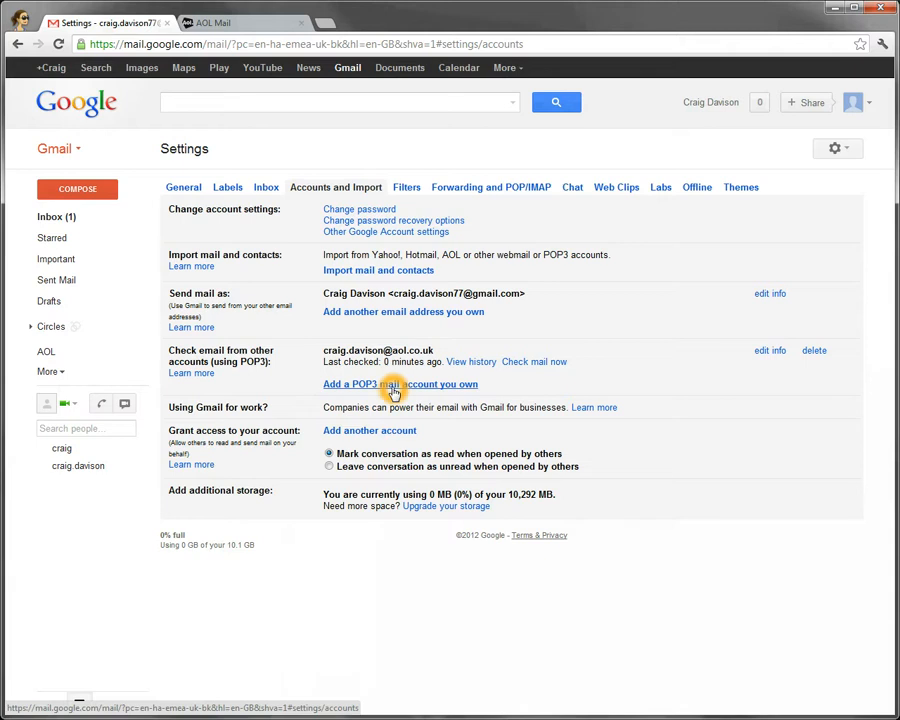
left_click(816, 350)
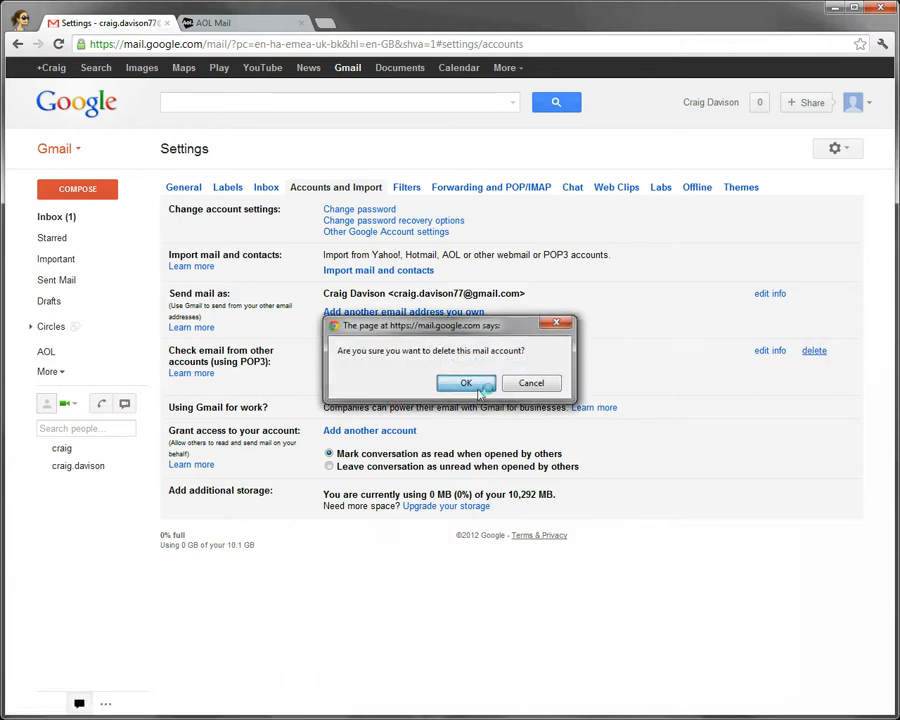
left_click(463, 381)
Step: Start adding a POP3 mail account, enter the AOL email address and continue to its mail settings
left_click(396, 357)
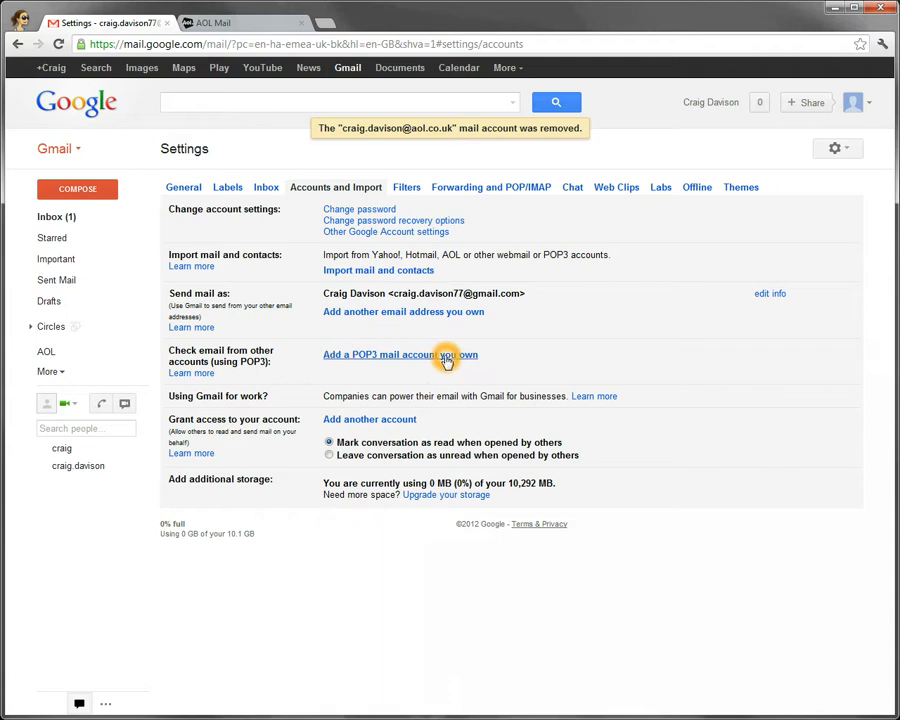
left_click(446, 362)
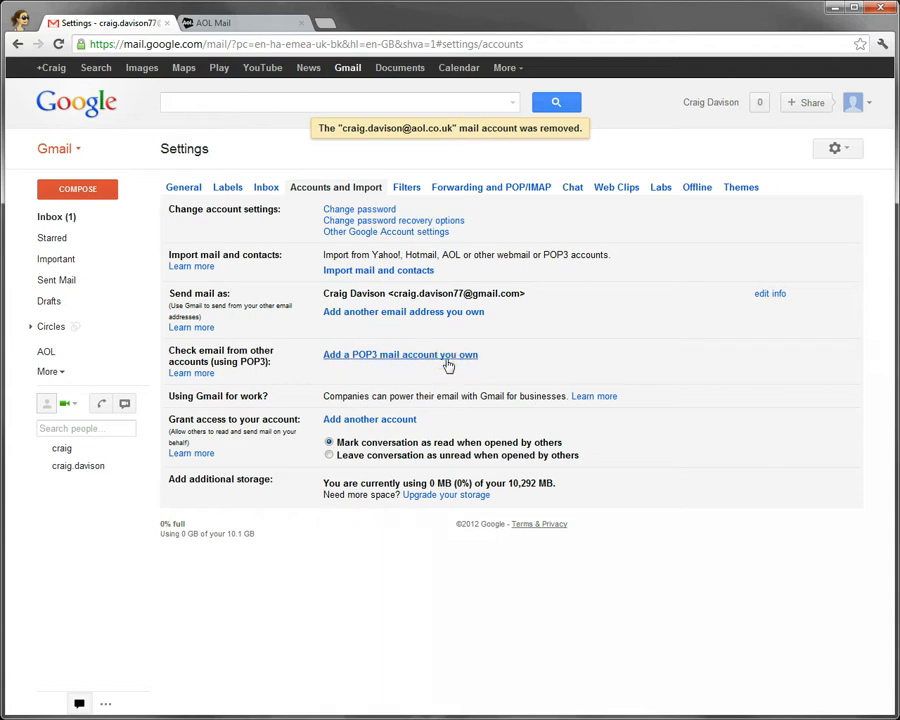
left_click(115, 115)
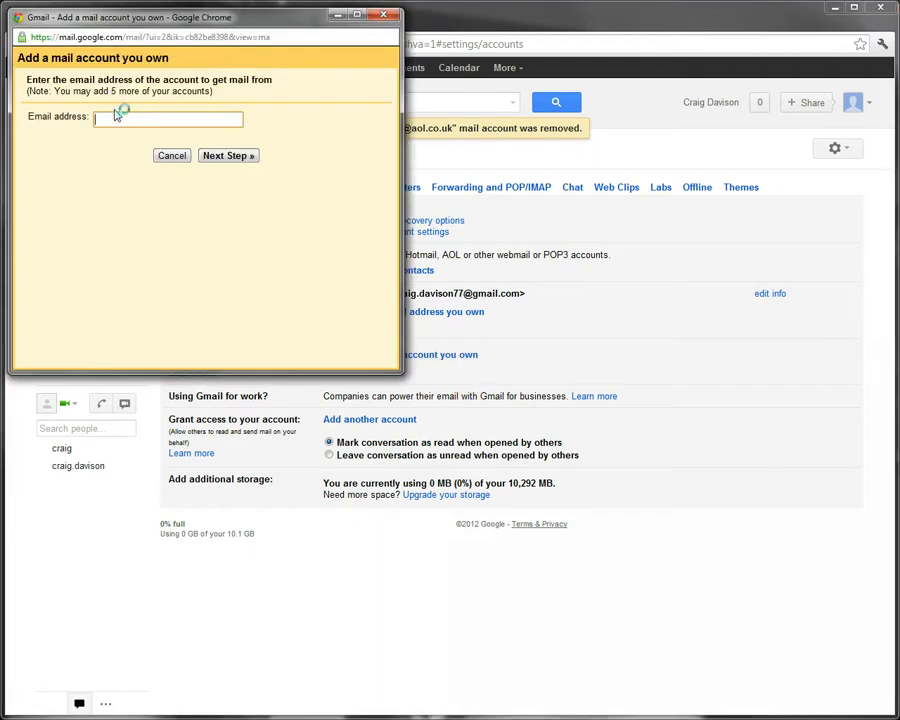
left_click(132, 119)
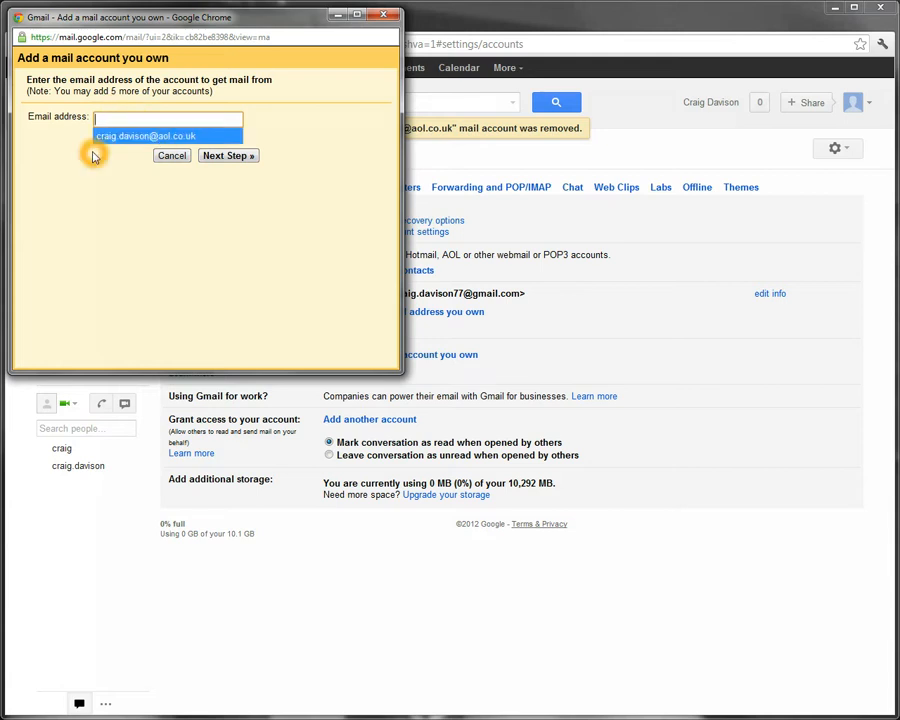
left_click(106, 120)
left_click(114, 119)
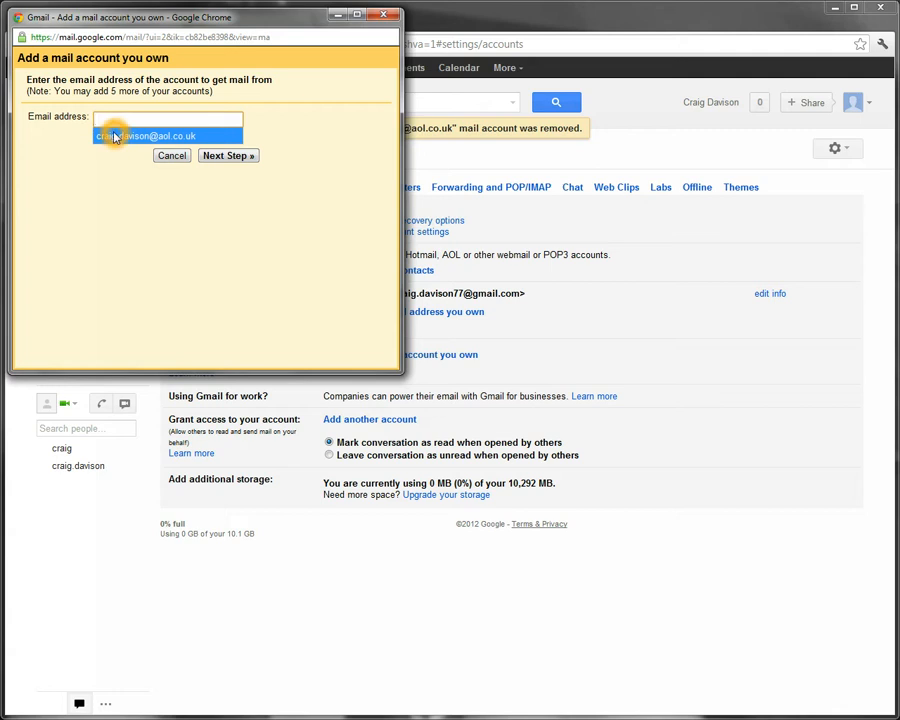
left_click(114, 136)
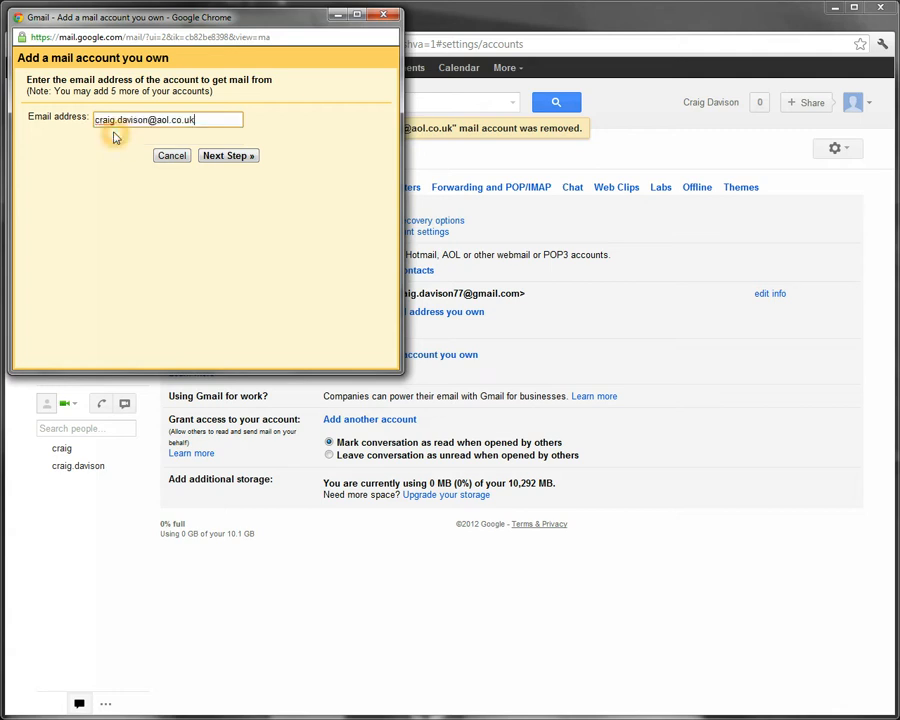
left_click(240, 156)
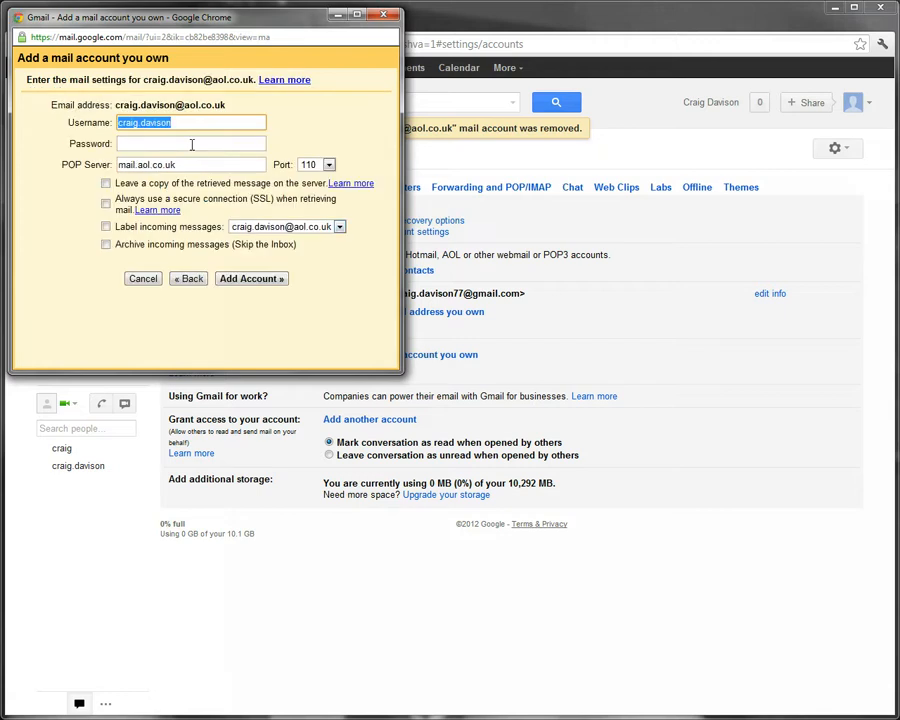
Step: Check the POP server against AOL Mail's IMAP and POP instructions and return to the Gmail account form
left_click(127, 167)
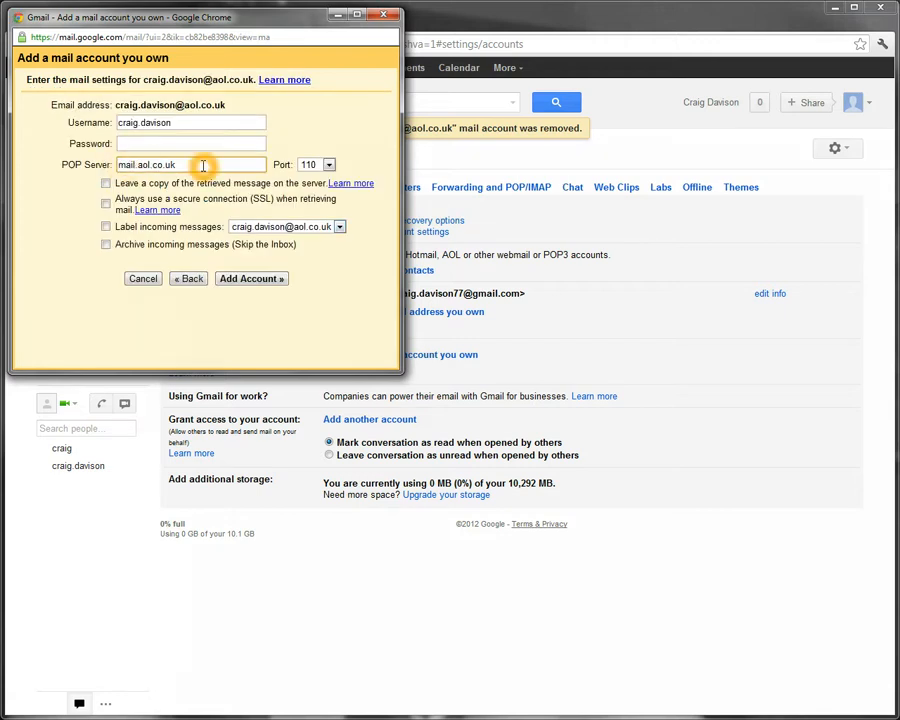
left_click(411, 31)
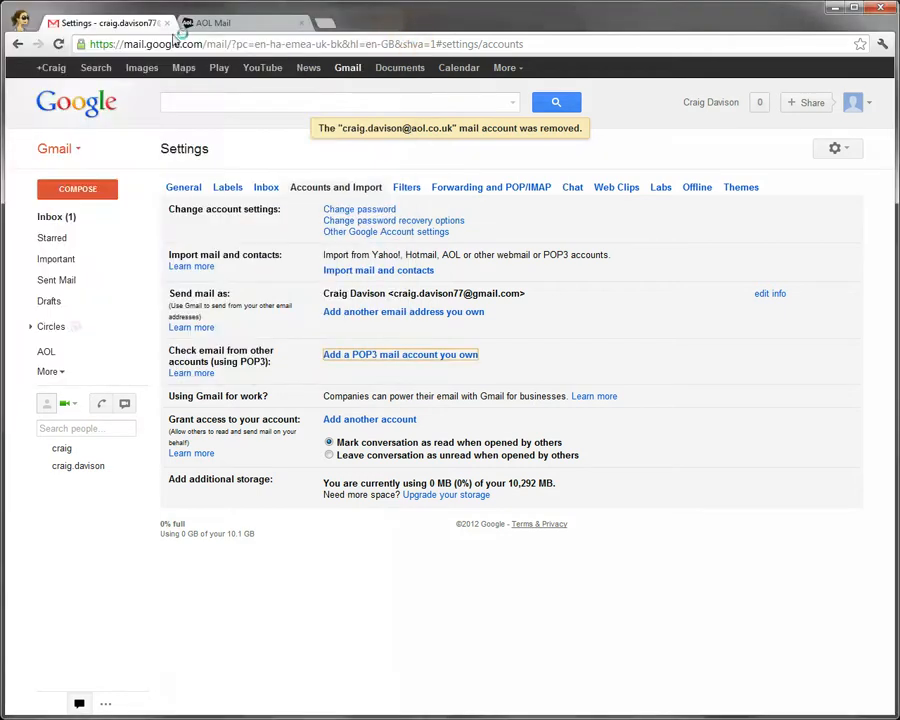
left_click(213, 25)
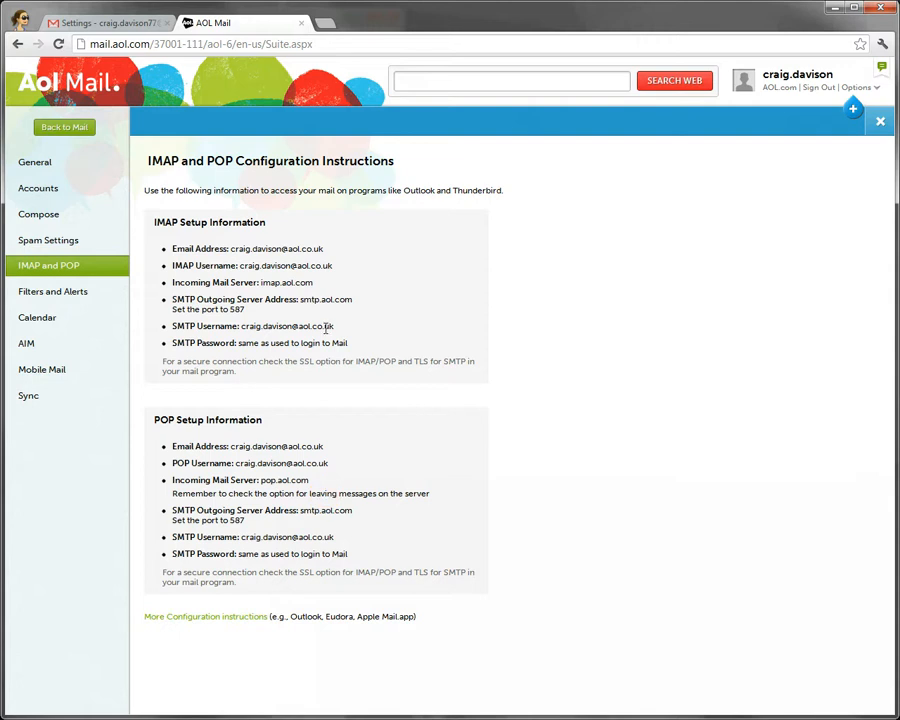
left_click(72, 15)
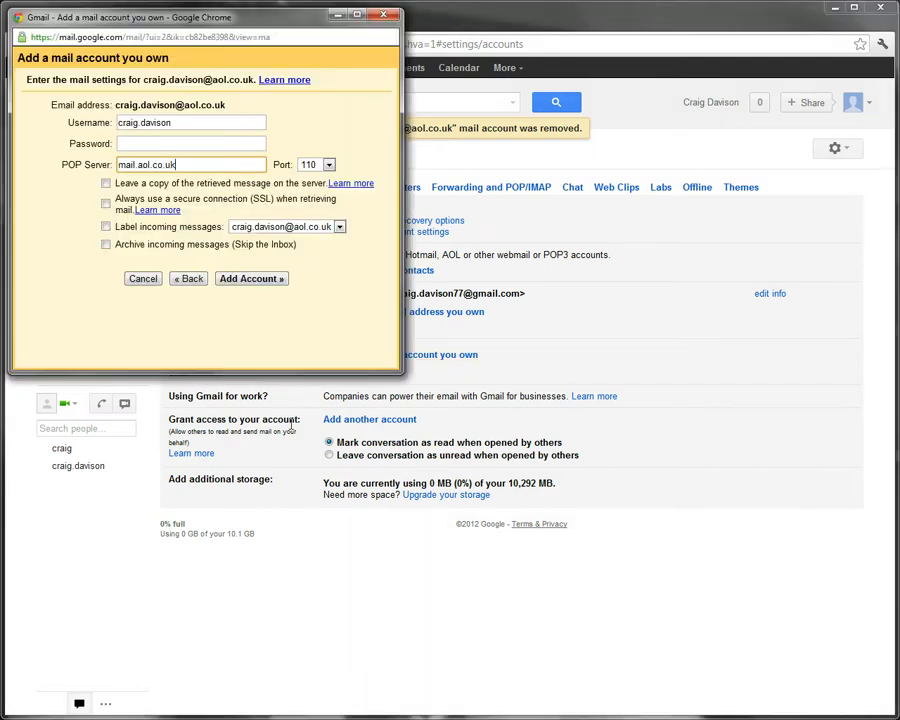
Step: Set the POP server of the mail account to pop.aol.com
mouse_move(178, 28)
left_mouse_down()
mouse_move(176, 14)
mouse_move(165, 15)
left_mouse_up()
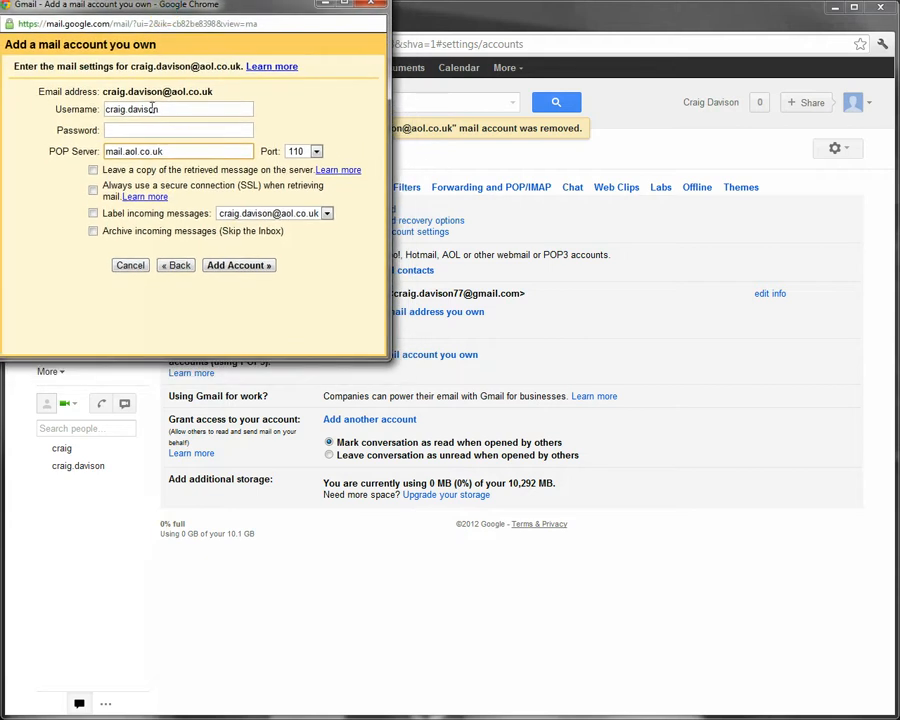
left_click_drag(181, 150, 62, 148)
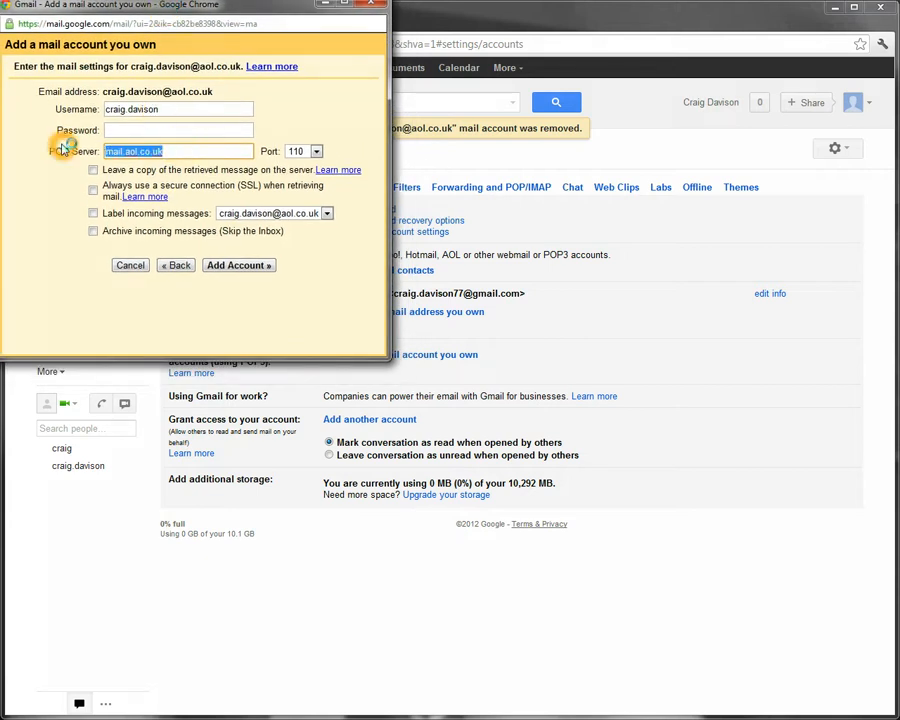
type("pop")
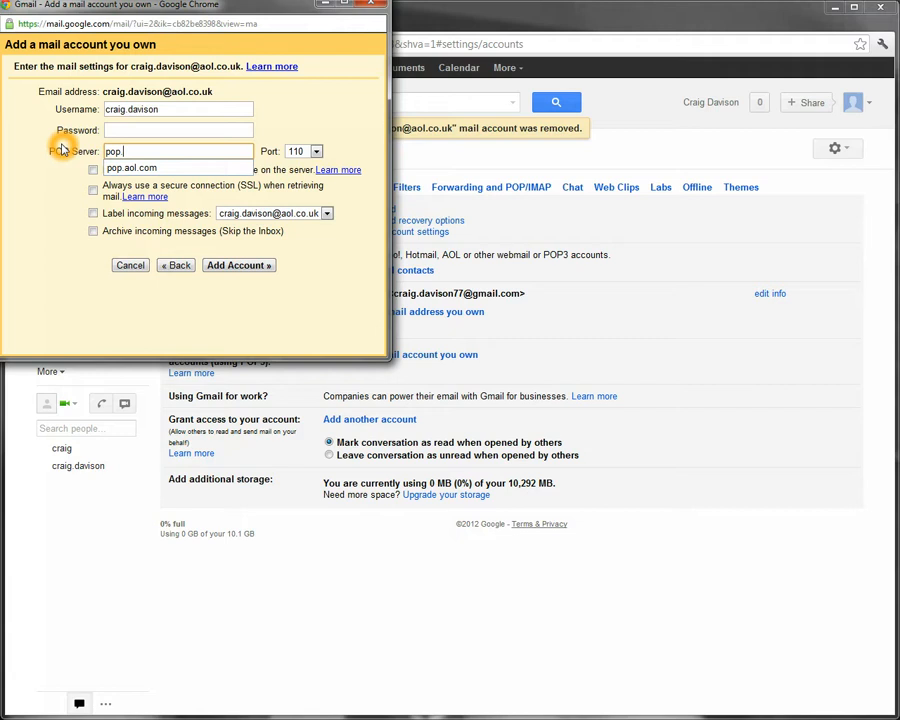
type(".aol.com")
left_click(310, 133)
left_click(310, 146)
Step: Complete the username as the full AOL email address and enter the AOL account password
double_click(173, 109)
left_click(205, 110)
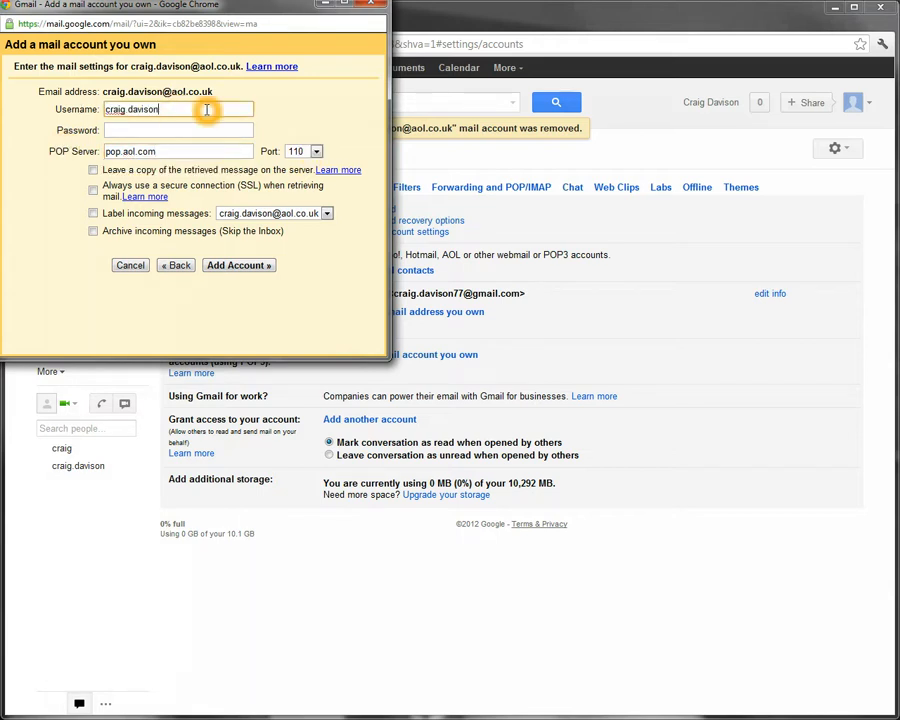
type("@")
left_click(185, 126)
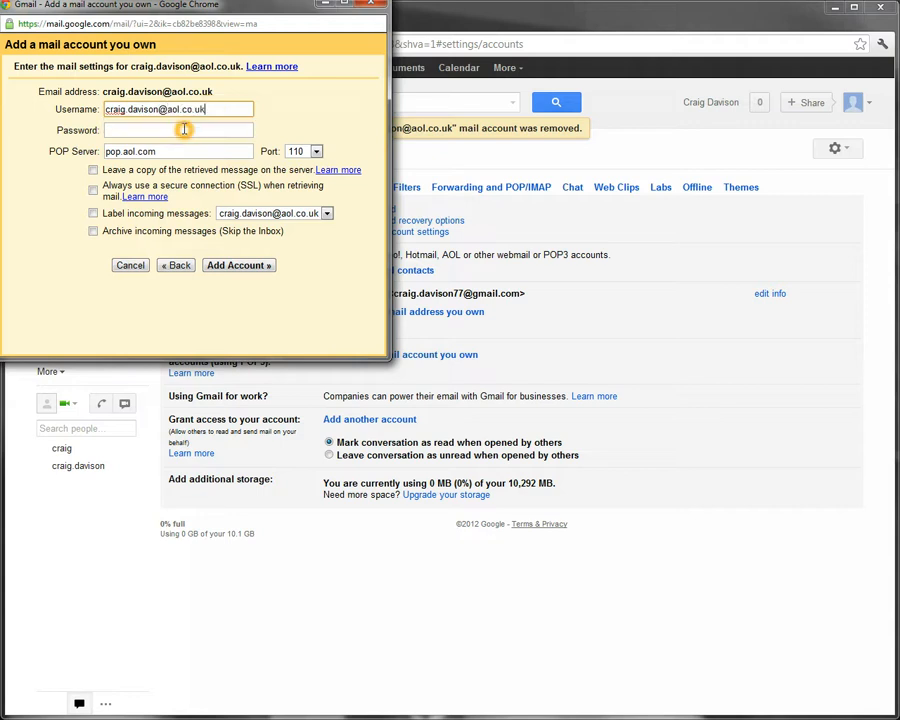
left_click(185, 130)
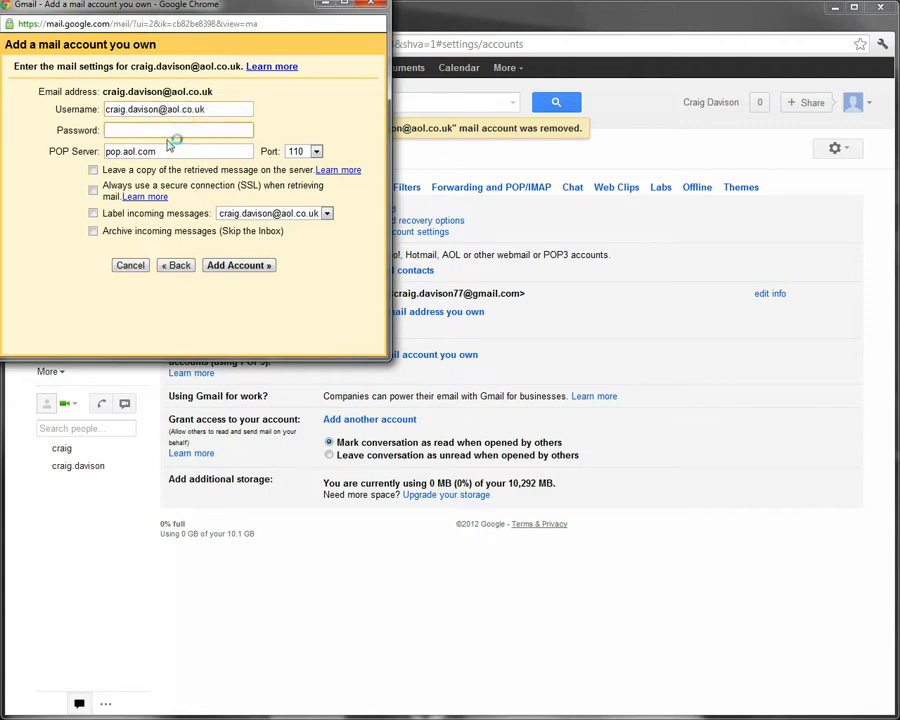
type("•••••")
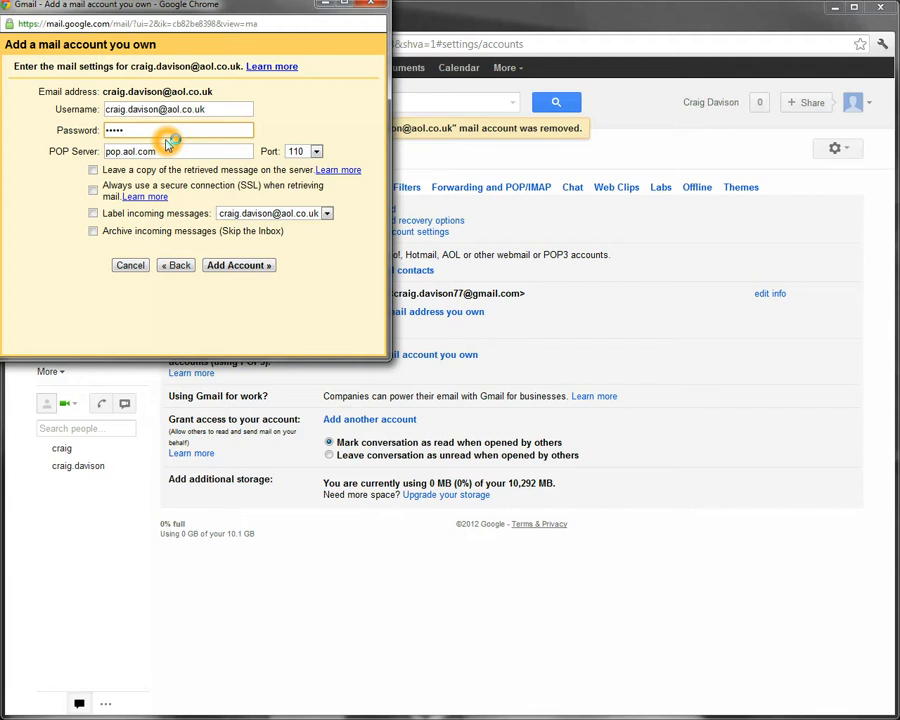
type("•")
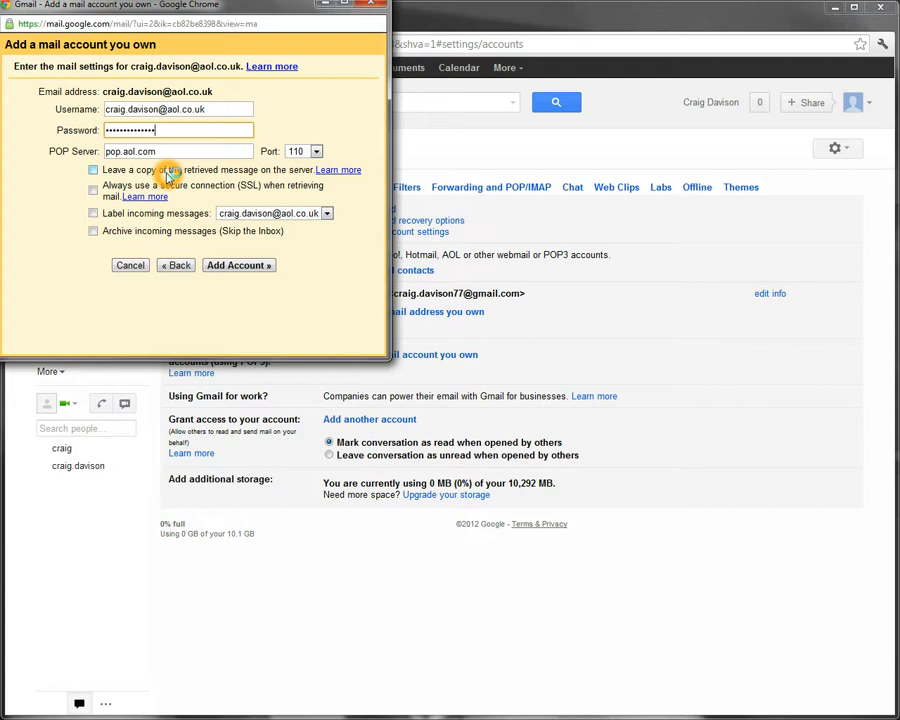
Step: Enable leaving a copy of retrieved messages on the server and labelling incoming messages
left_click(94, 171)
left_click(145, 174)
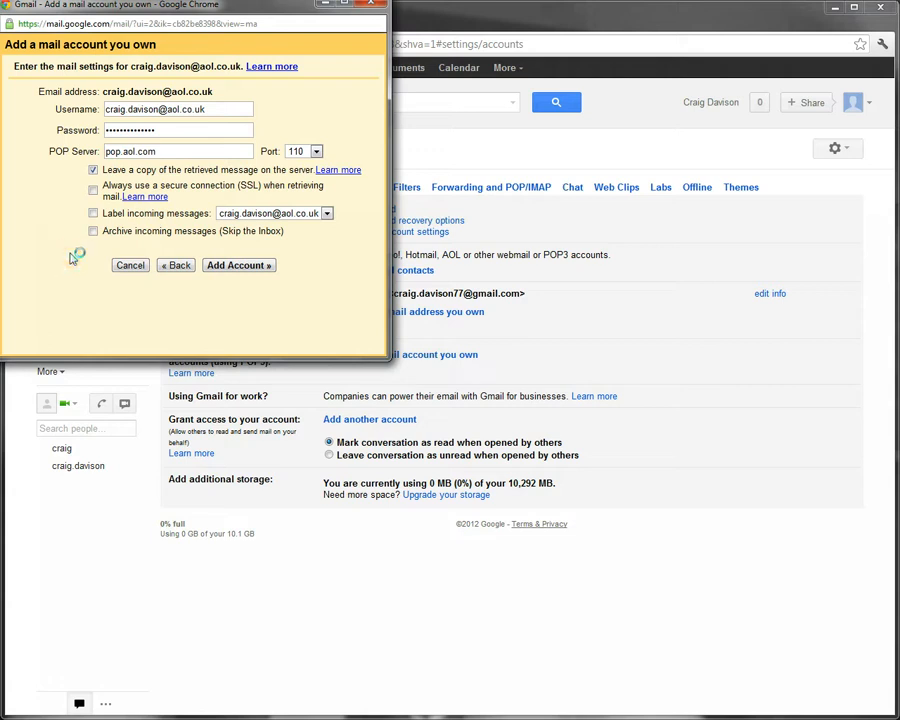
left_click(96, 216)
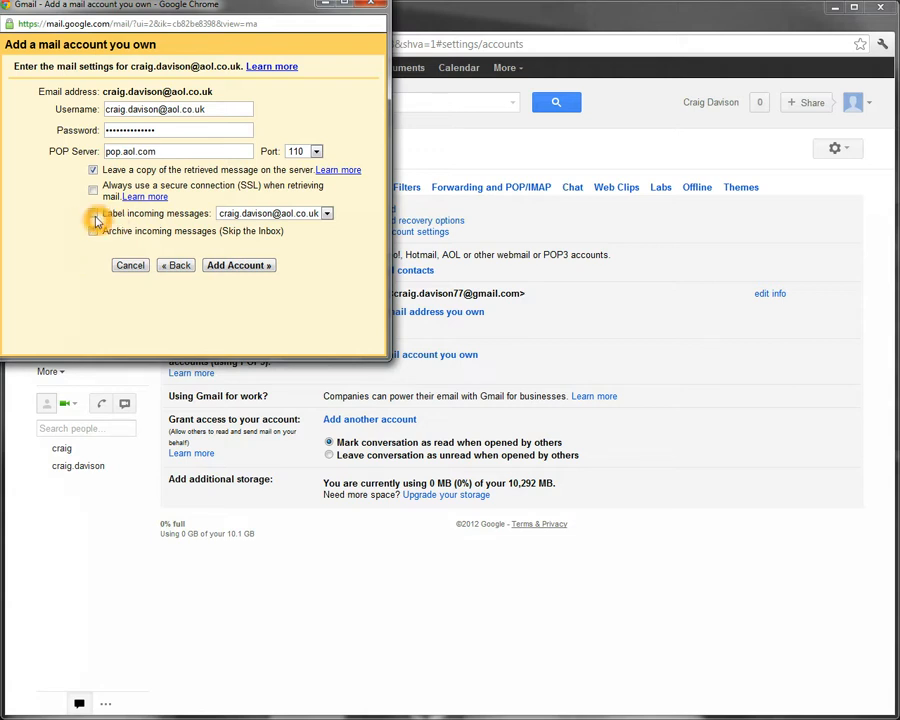
left_click(172, 241)
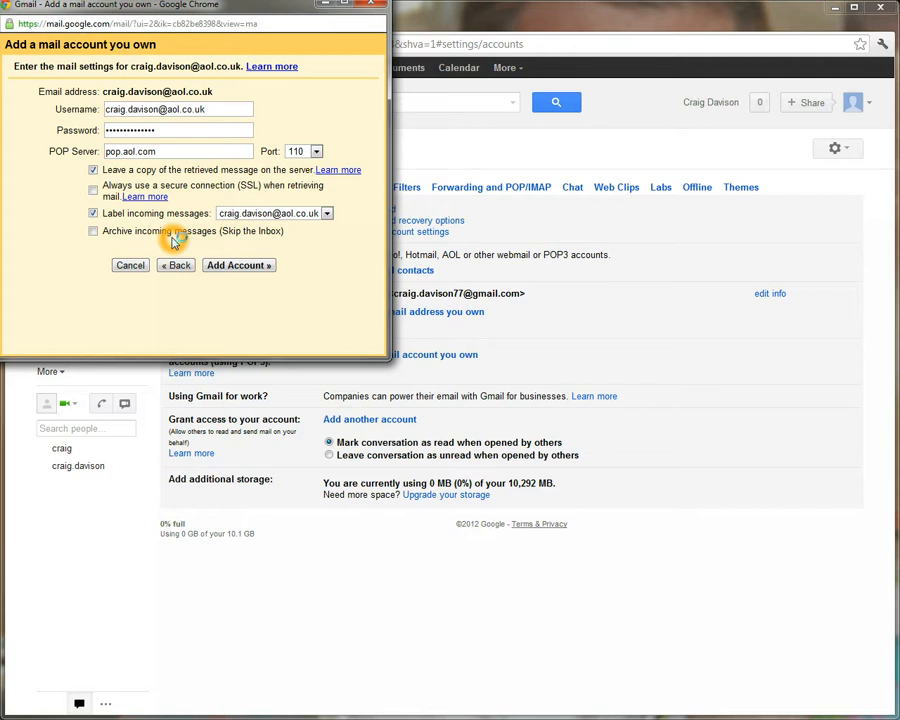
Step: Create a new label named AOL2 for the incoming messages
left_click(327, 216)
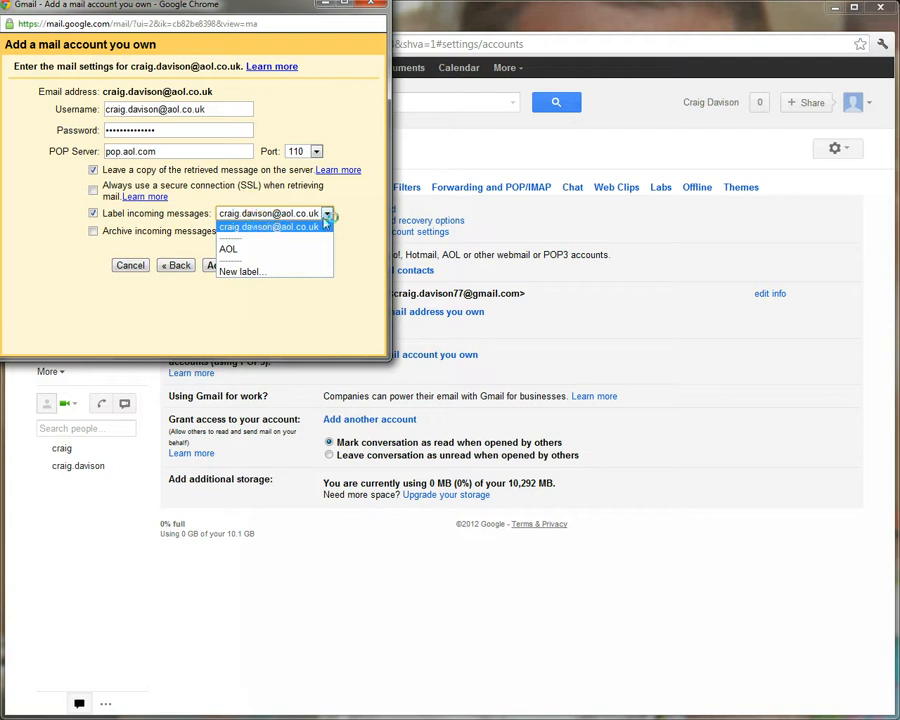
left_click(240, 273)
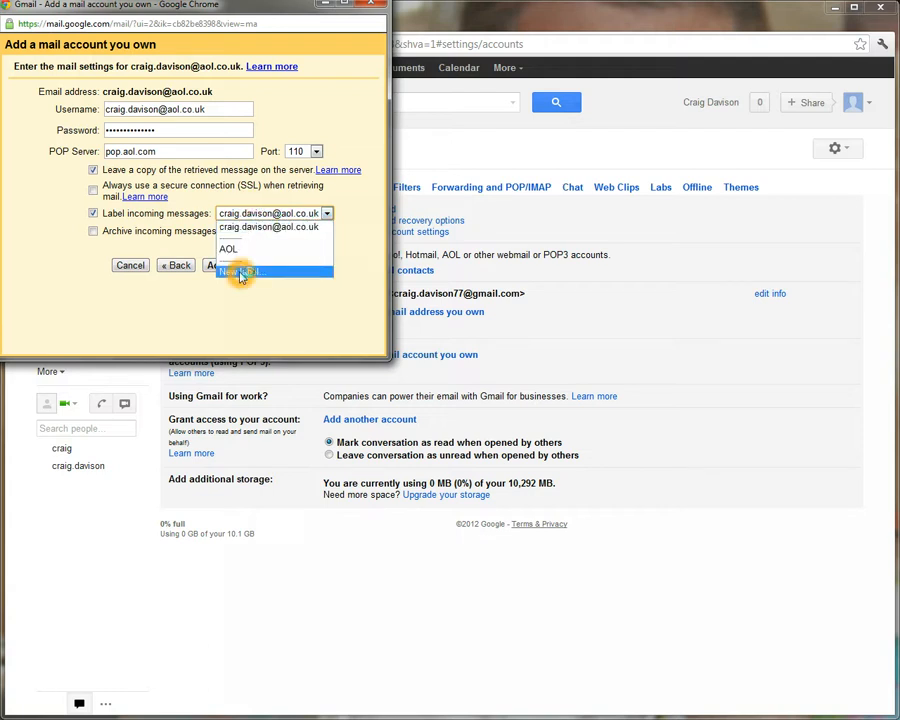
left_click(145, 177)
type("AOL2")
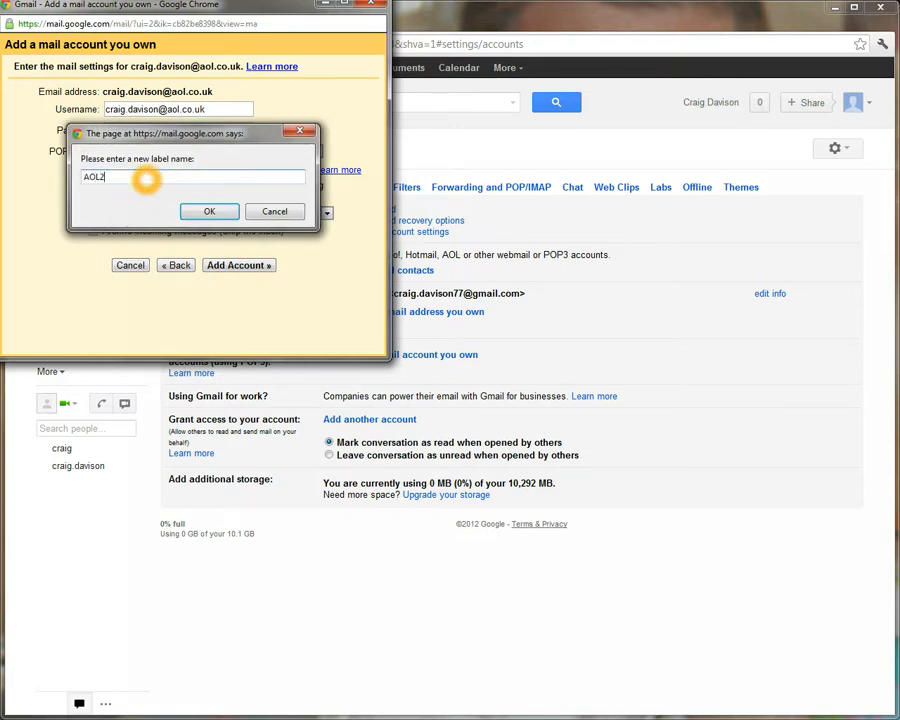
left_click(209, 211)
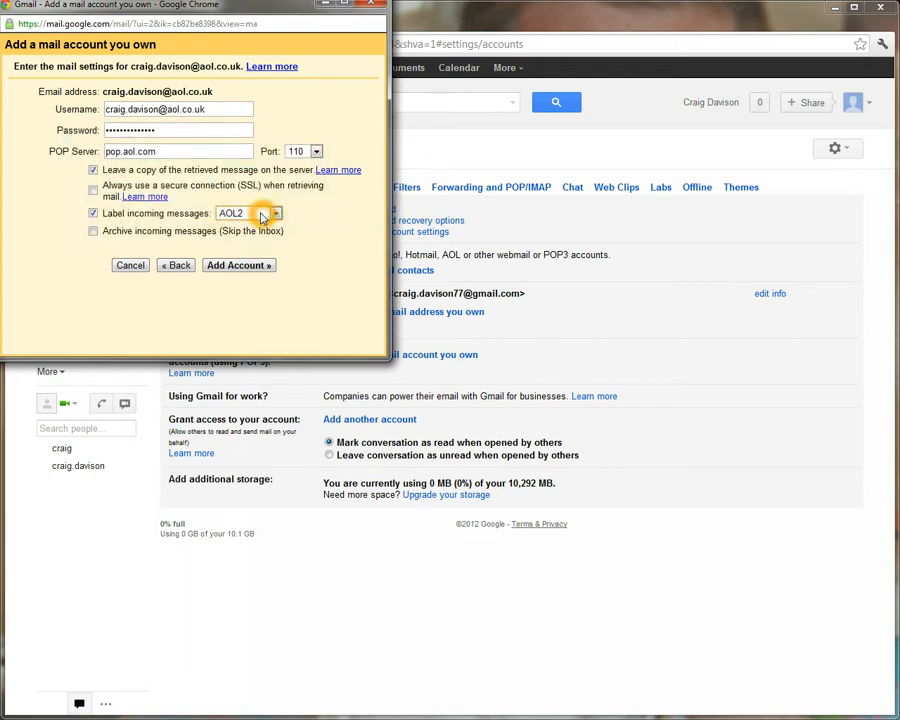
Step: Choose the existing AOL label for incoming messages and add the account
left_click(262, 212)
left_click(236, 255)
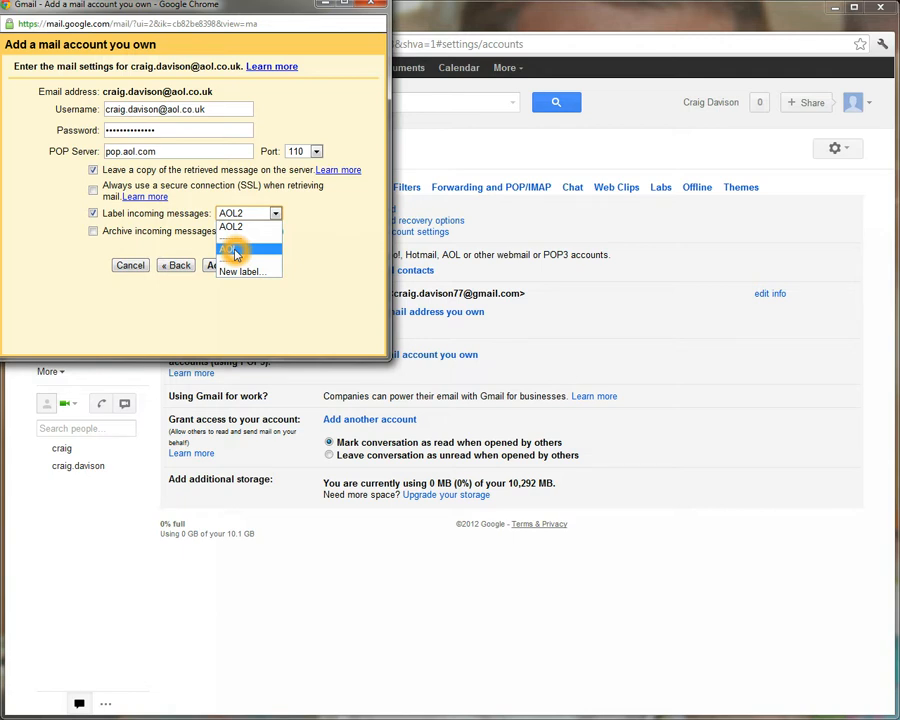
left_click(236, 250)
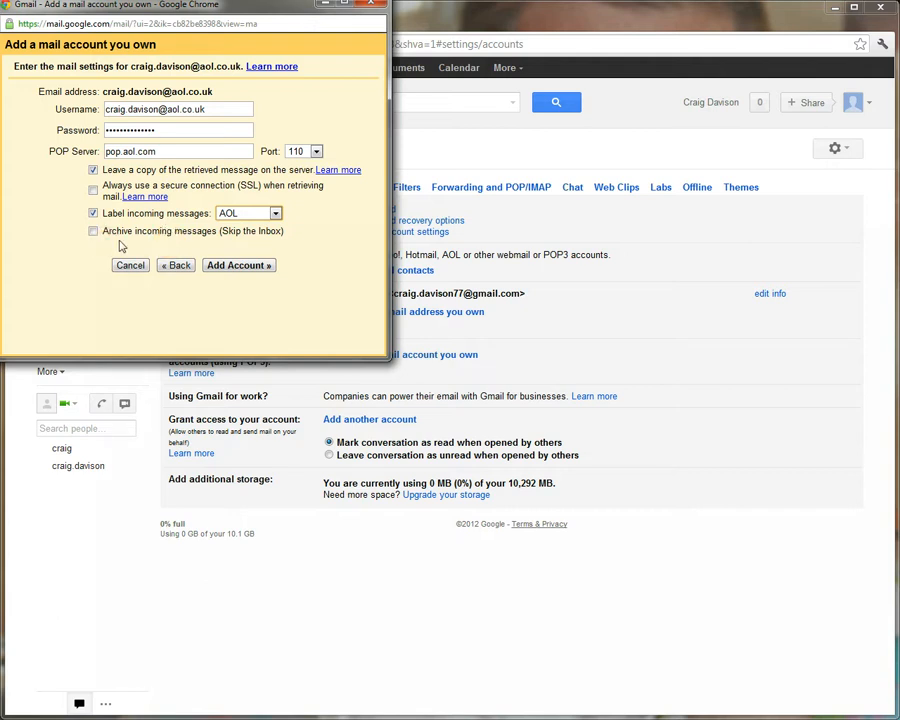
left_click(217, 266)
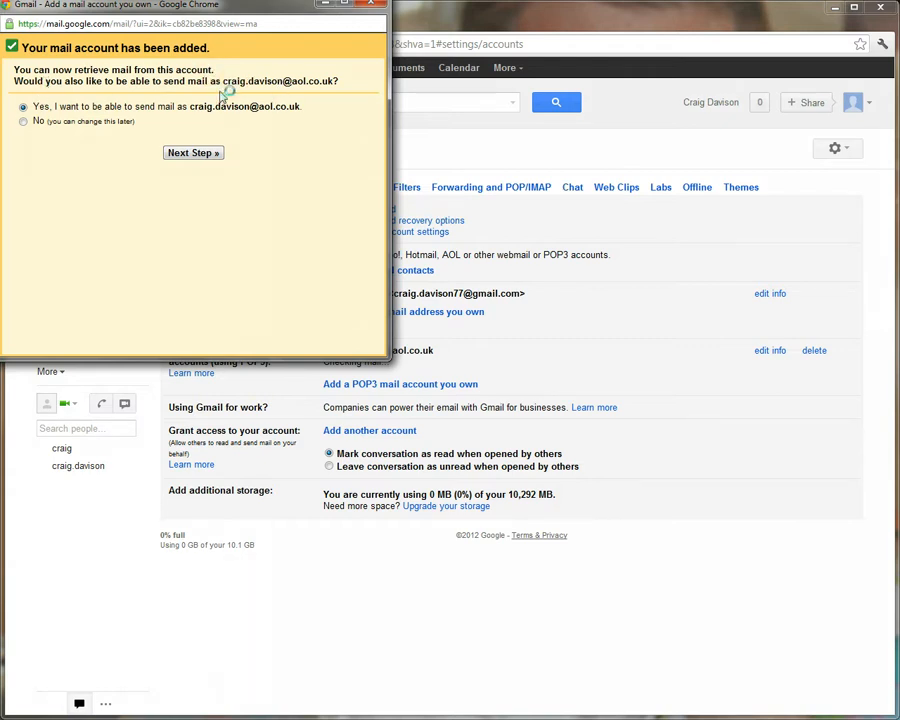
Step: Agree to send mail as the AOL address and accept the prefilled sender name and alias setting
left_click(195, 152)
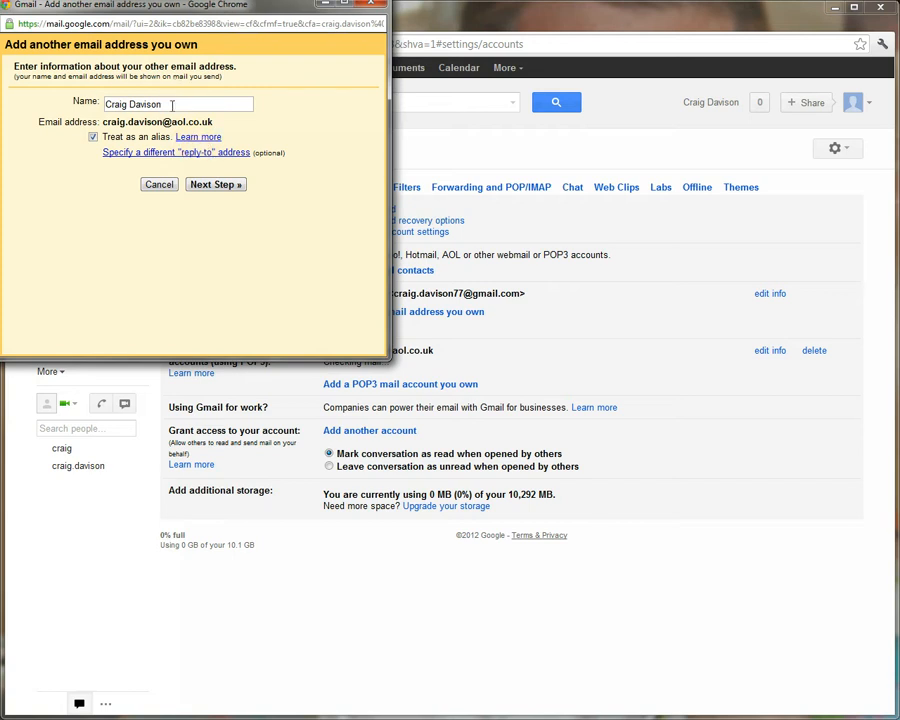
left_click(200, 106)
left_click(234, 184)
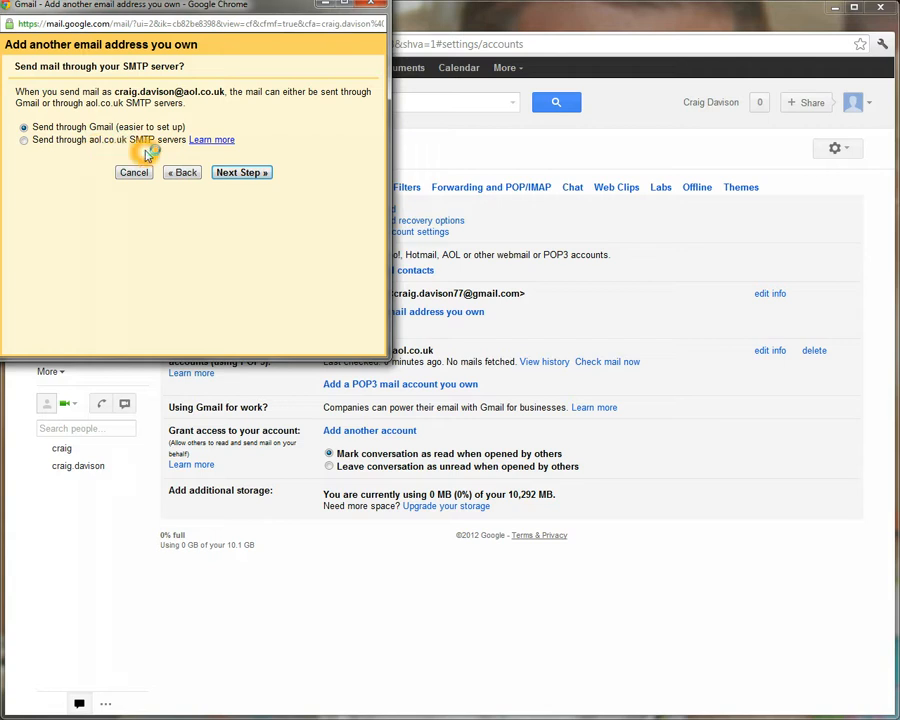
Step: Choose sending through Gmail after viewing the AOL SMTP server option, and send the verification email
left_click(23, 140)
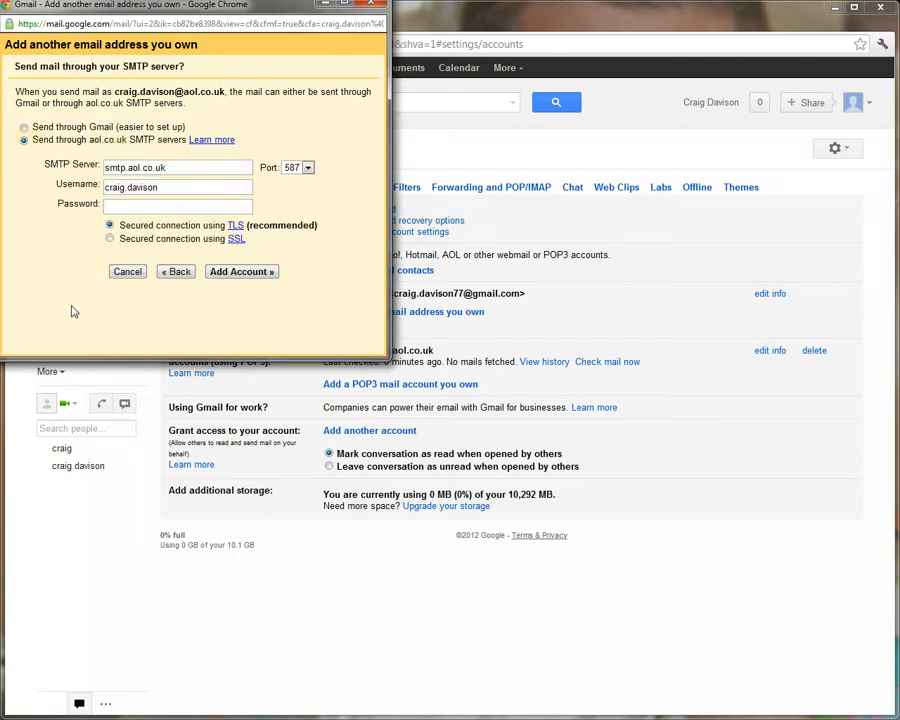
left_click(24, 127)
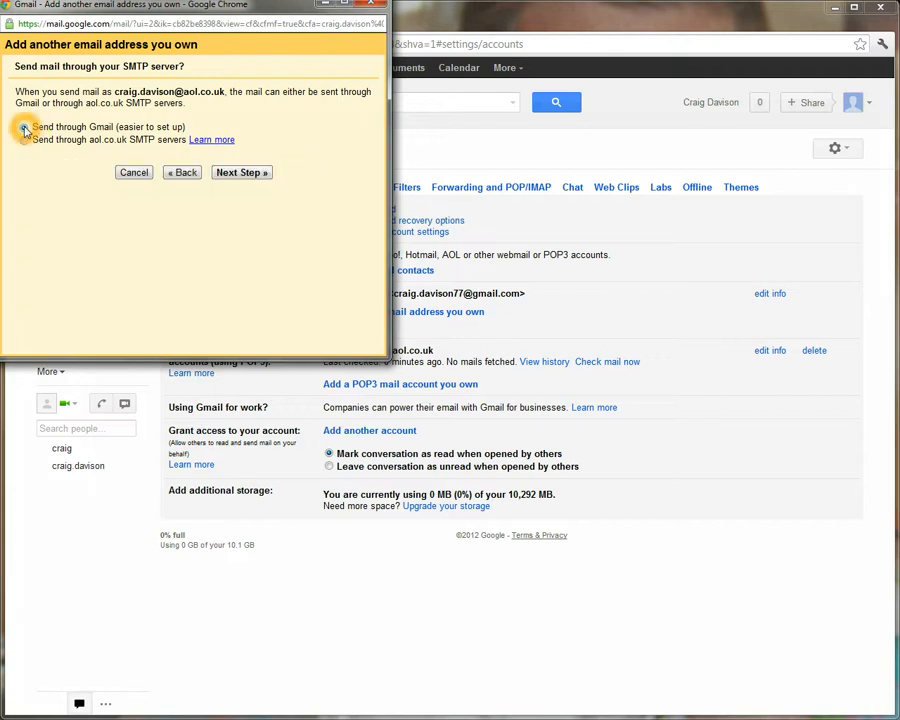
left_click(260, 175)
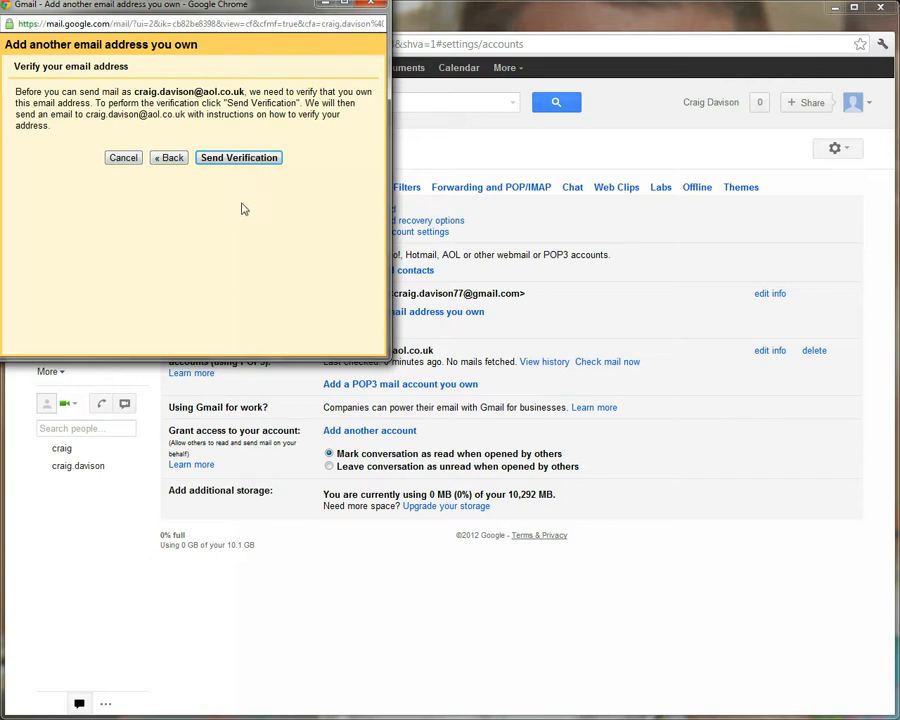
left_click(243, 160)
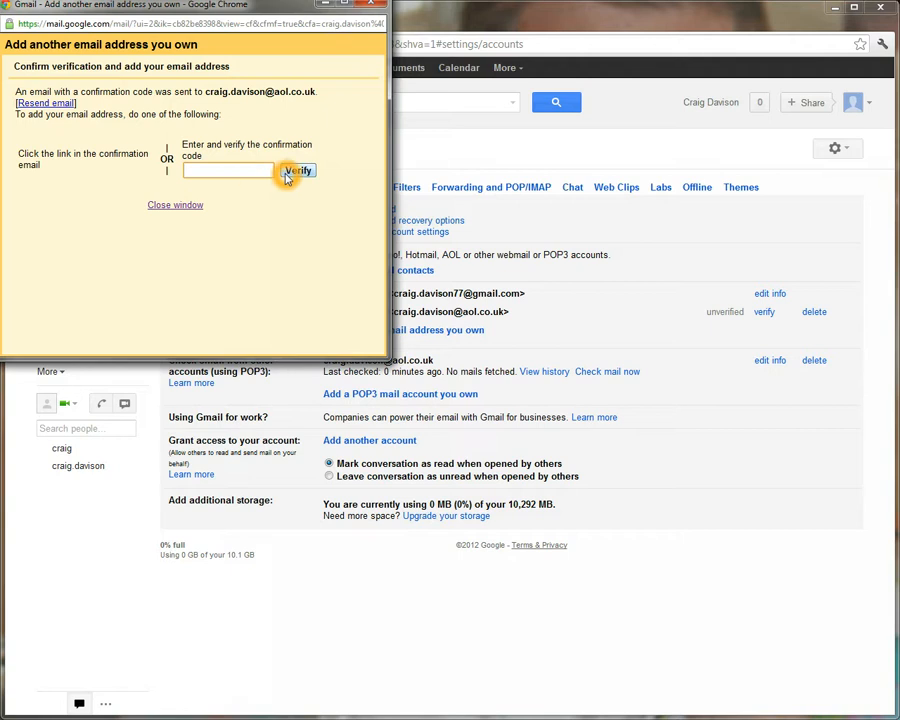
Step: Switch to AOL Mail, check for new mail and open the Gmail Confirmation message
left_click(435, 160)
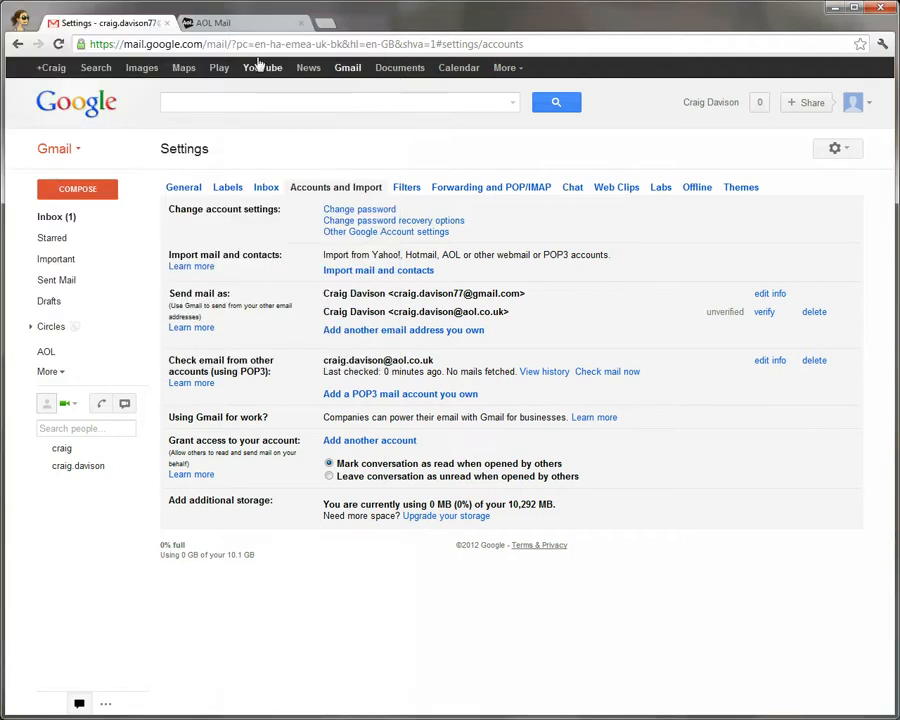
left_click(212, 23)
left_click(62, 128)
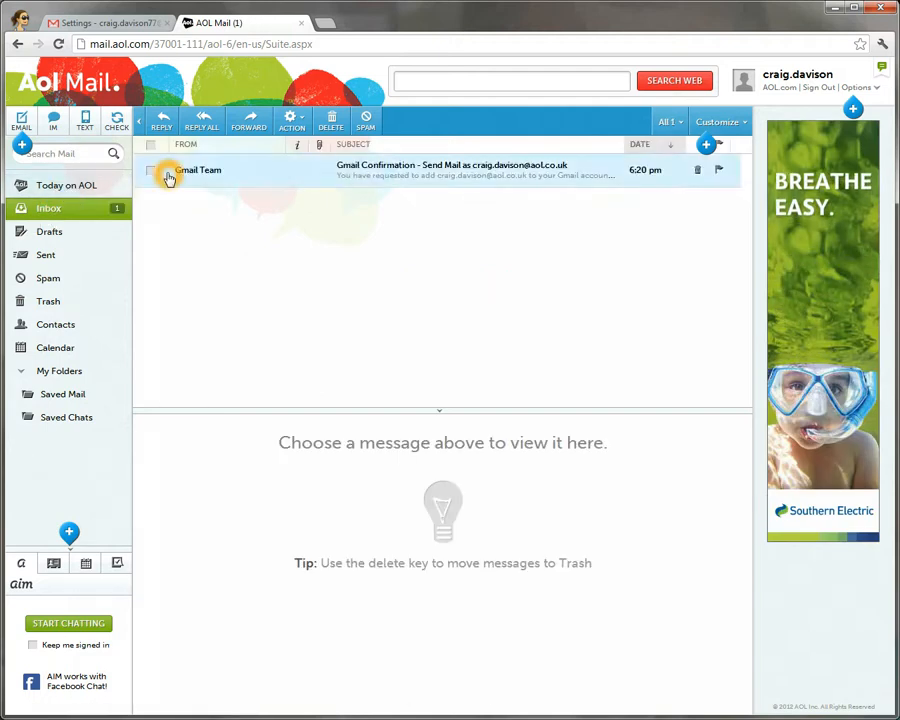
left_click(376, 175)
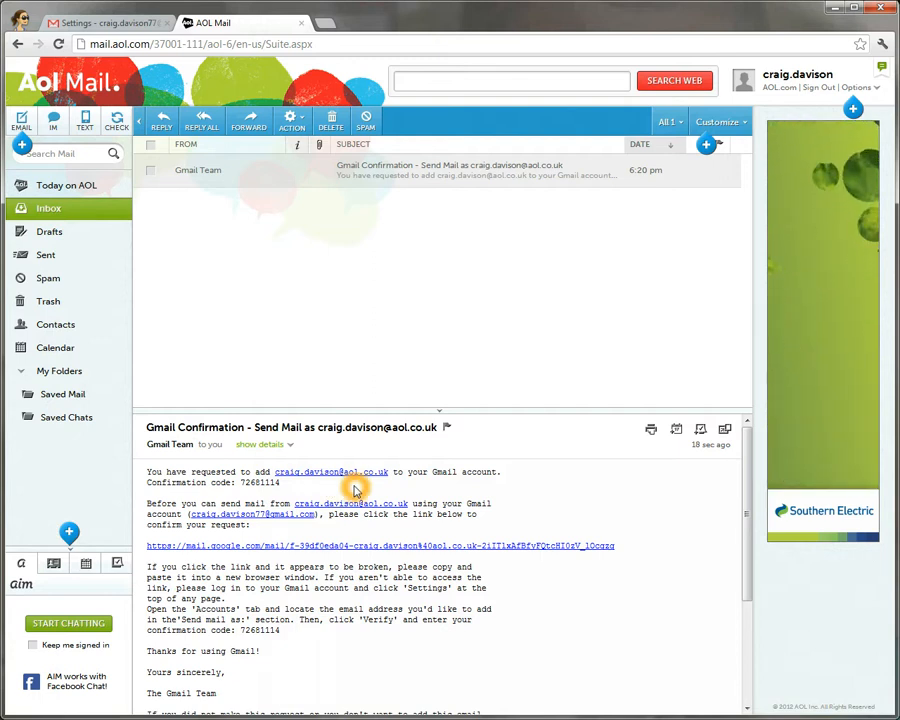
Step: Copy the confirmation code from the Gmail Team message
double_click(260, 483)
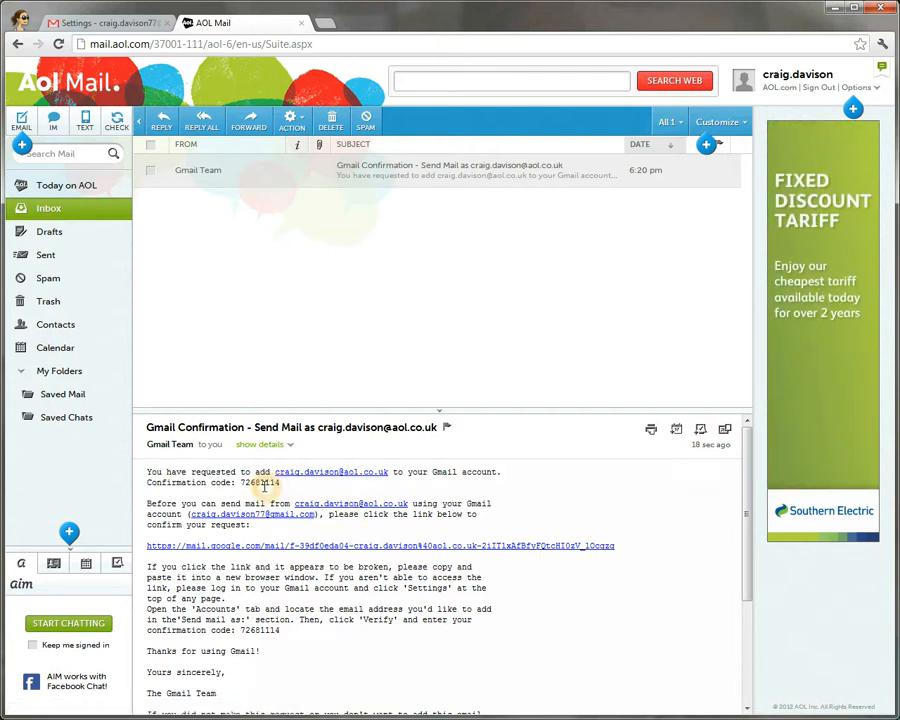
right_click(257, 483)
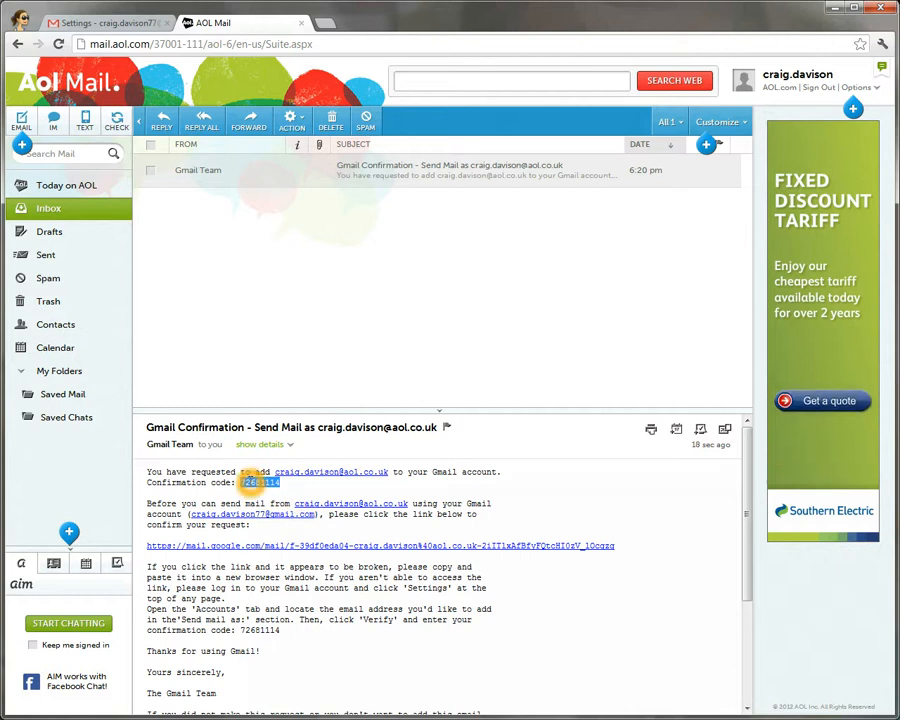
left_click(305, 489)
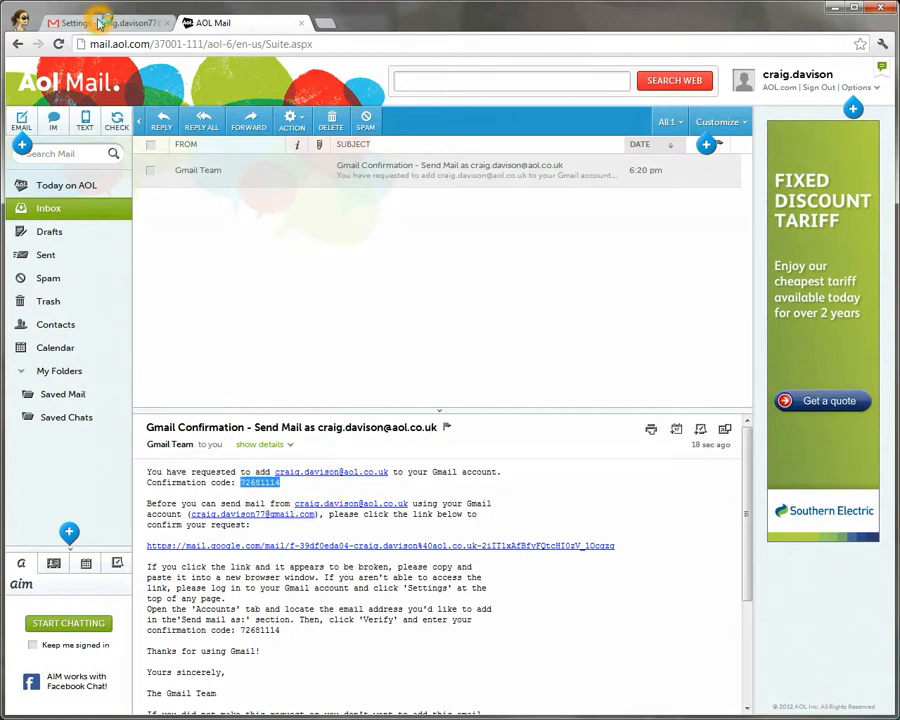
Step: Return to Gmail's confirmation window, paste the confirmation code and verify the AOL send-as address
left_click(72, 17)
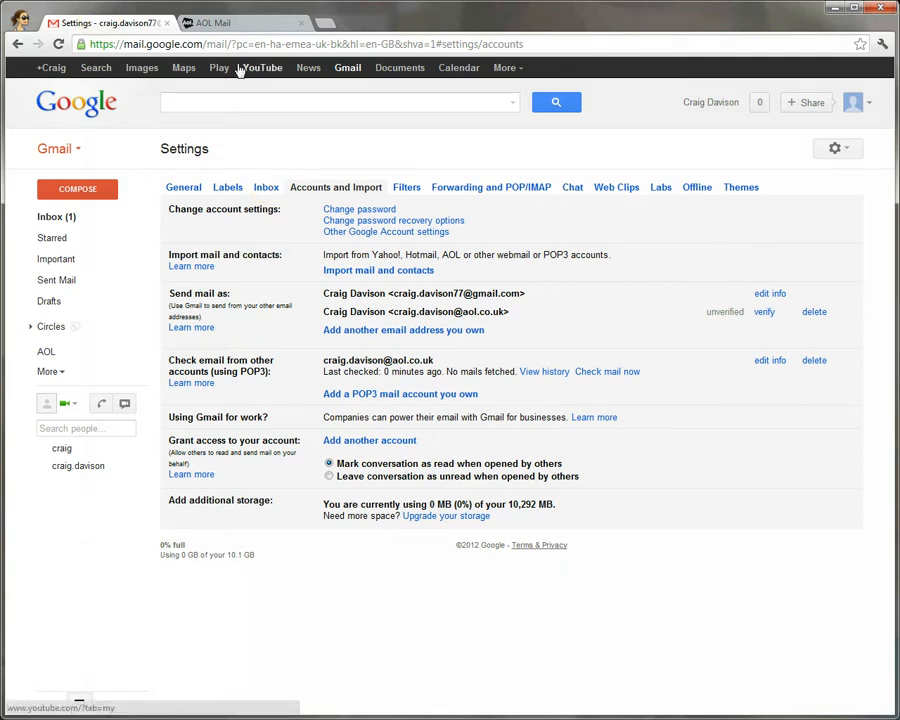
key("alt+Tab")
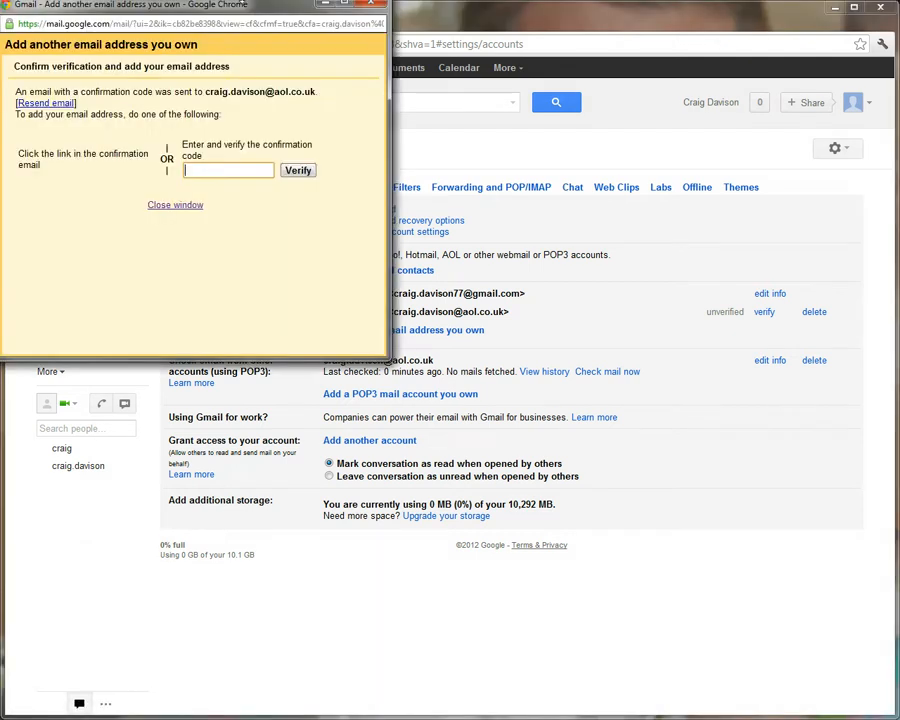
left_click(218, 168)
left_click(218, 170)
key("ctrl+v")
left_click(299, 170)
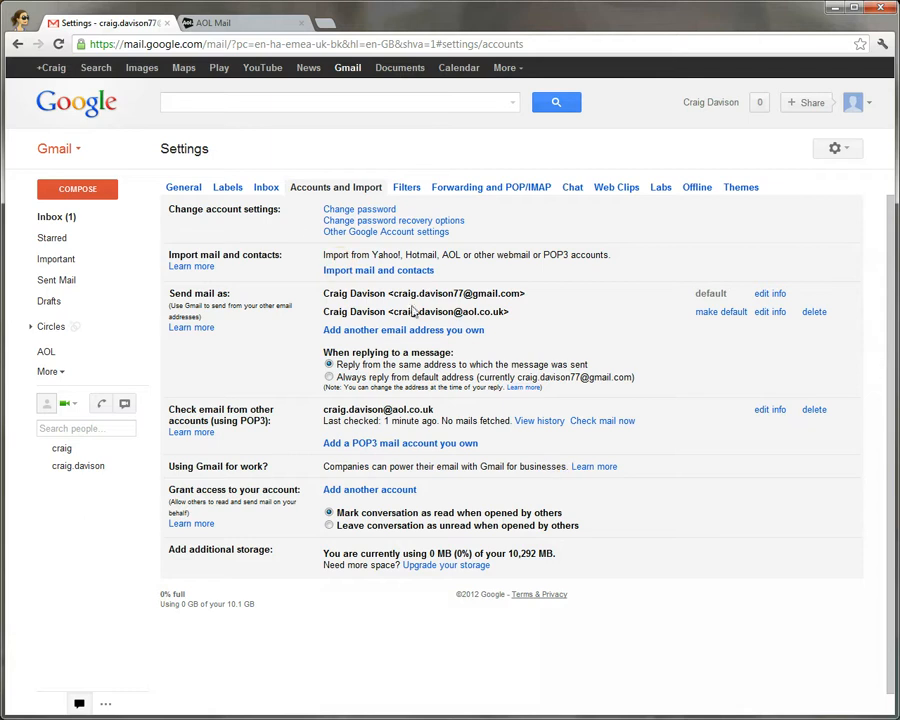
Step: Open the Gmail inbox and refresh it to check for mail from the AOL account
left_click(70, 216)
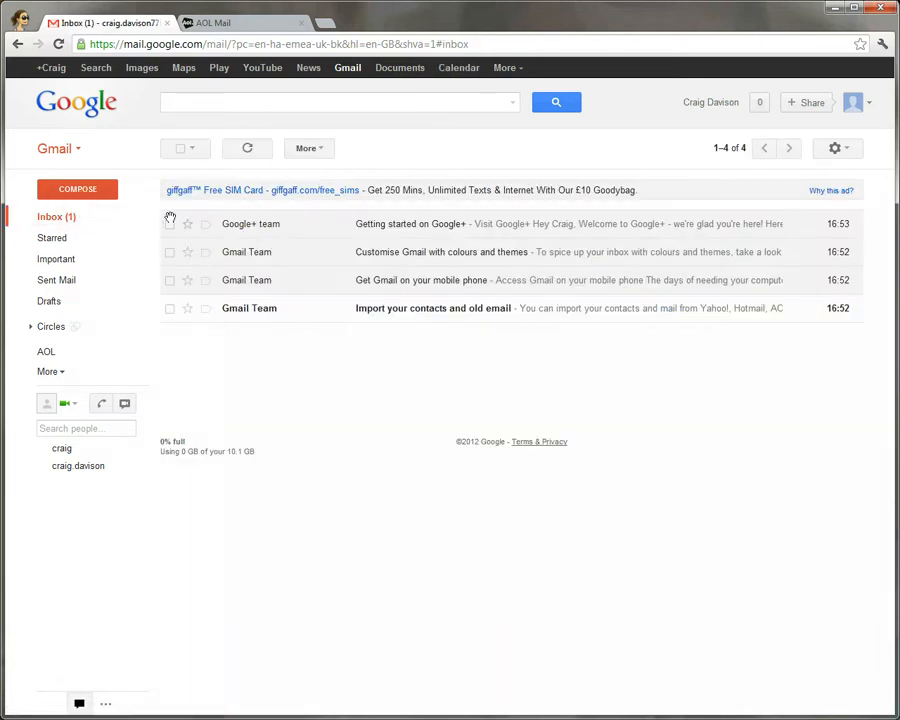
left_click(72, 197)
left_click(247, 148)
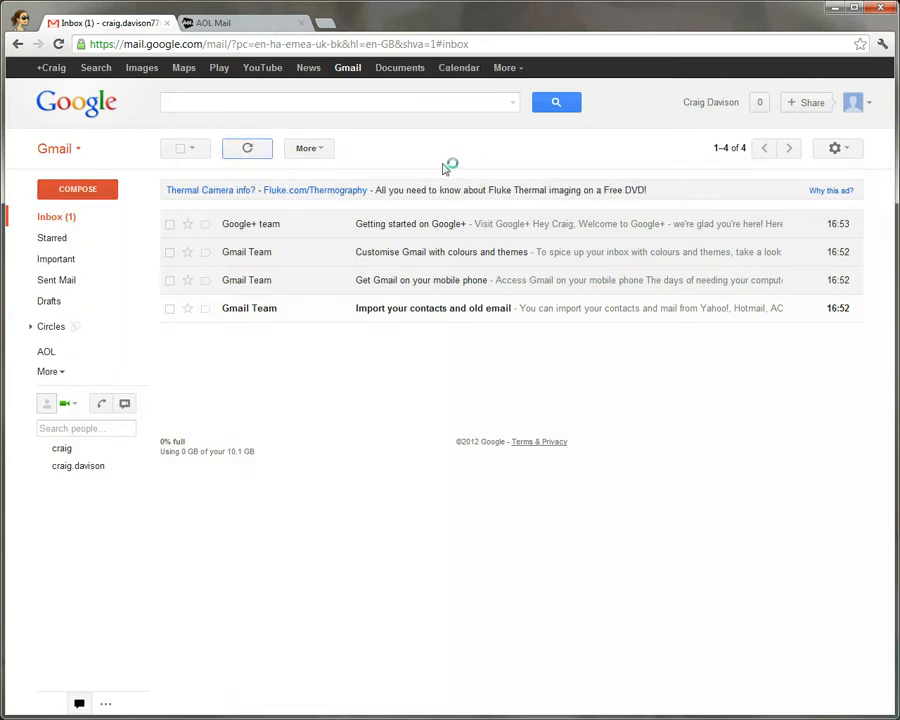
Step: Refresh the inbox again and check the AOL label on the fetched Gmail Confirmation message
left_click(247, 149)
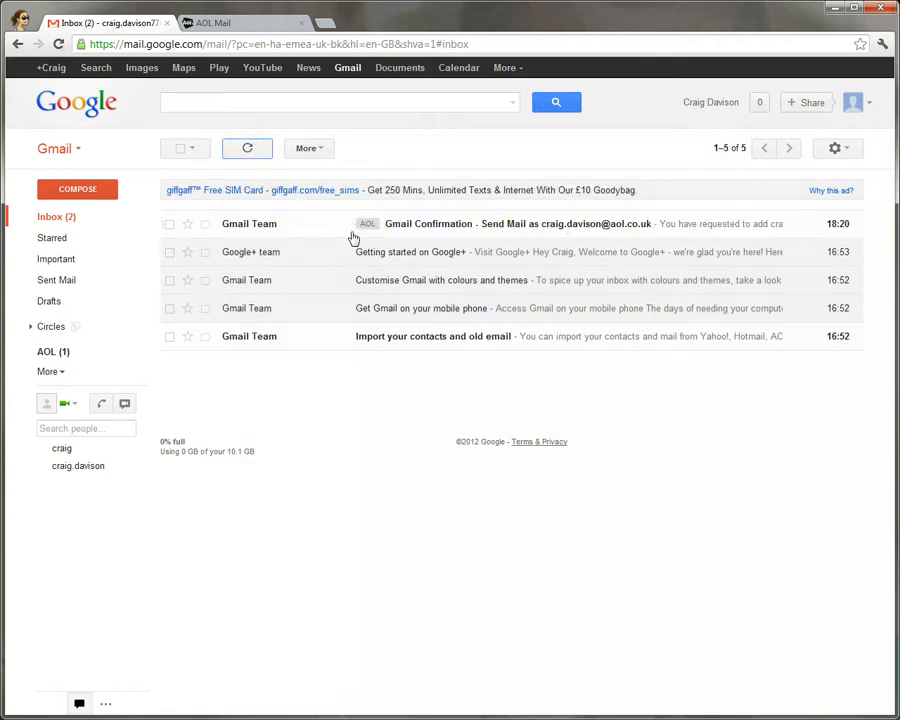
left_click(372, 228)
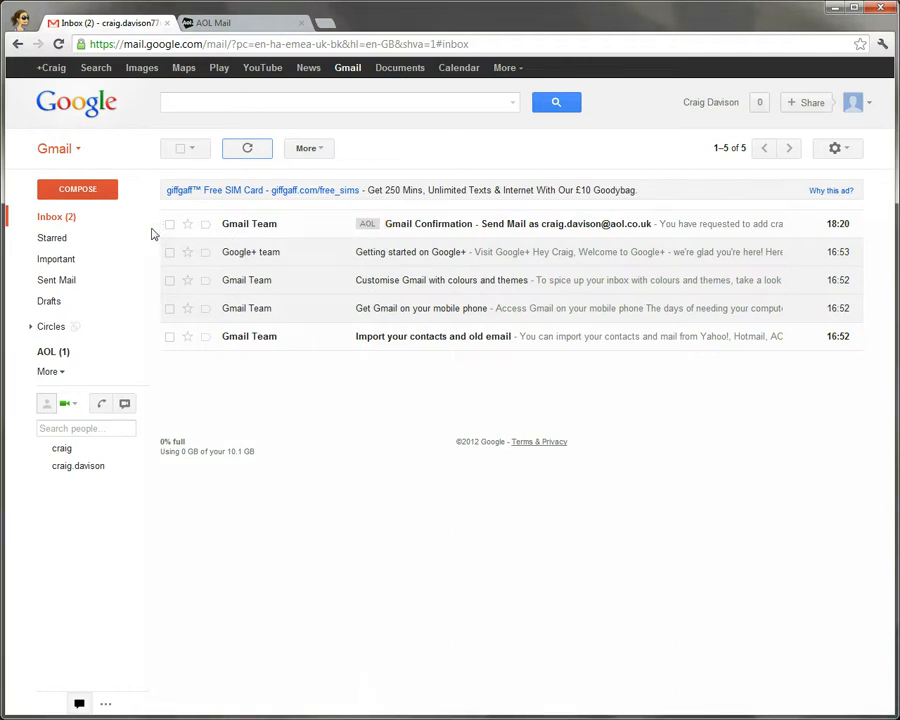
Step: Start a new message and try out the sender choice, selecting the AOL address and switching back to the Gmail address
left_click(71, 196)
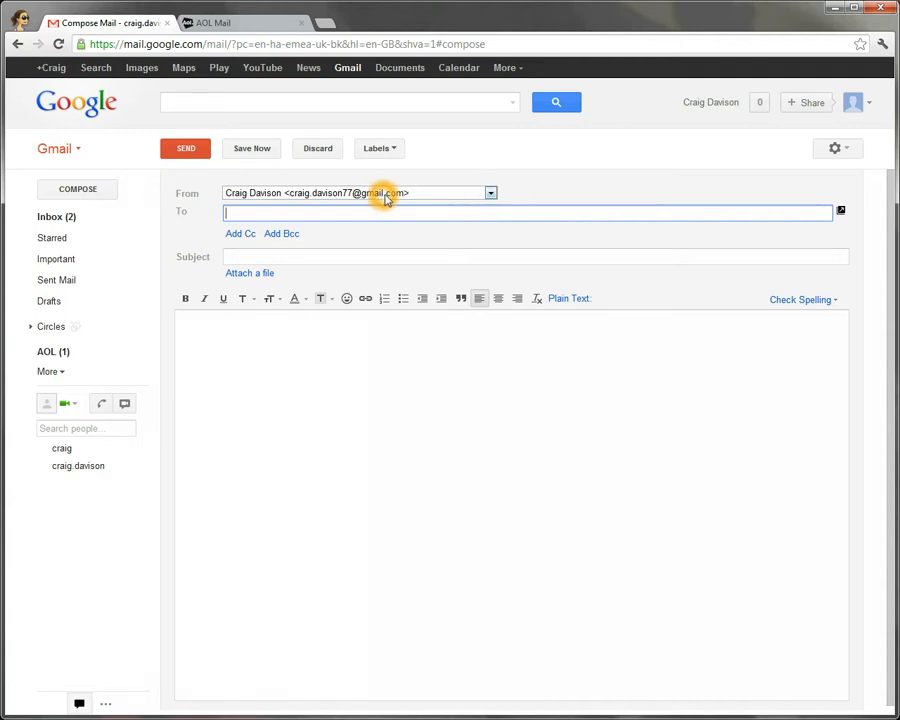
left_click(491, 195)
left_click(477, 216)
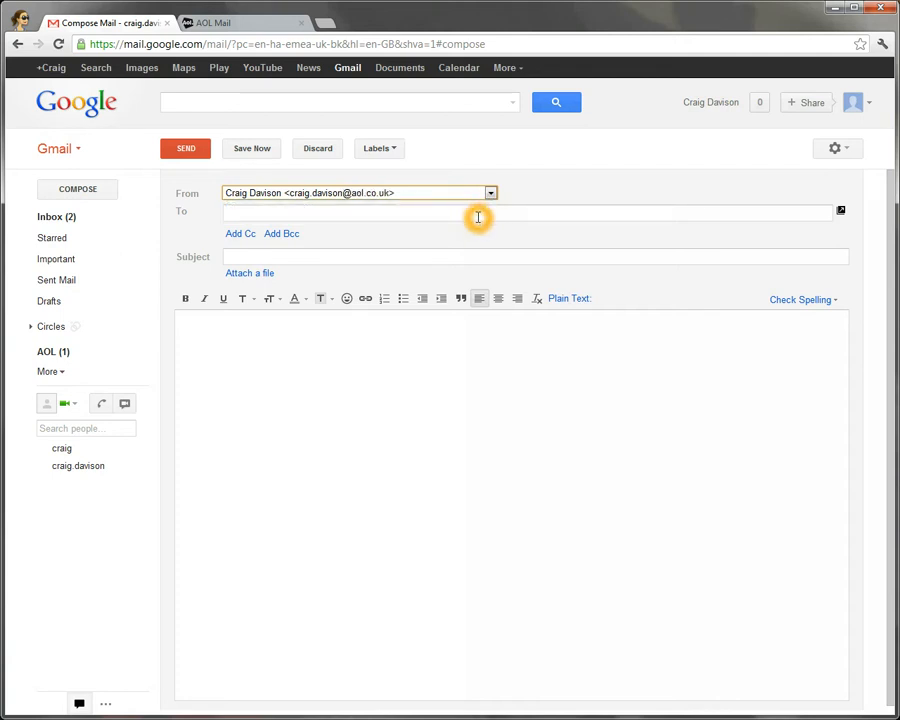
left_click(490, 193)
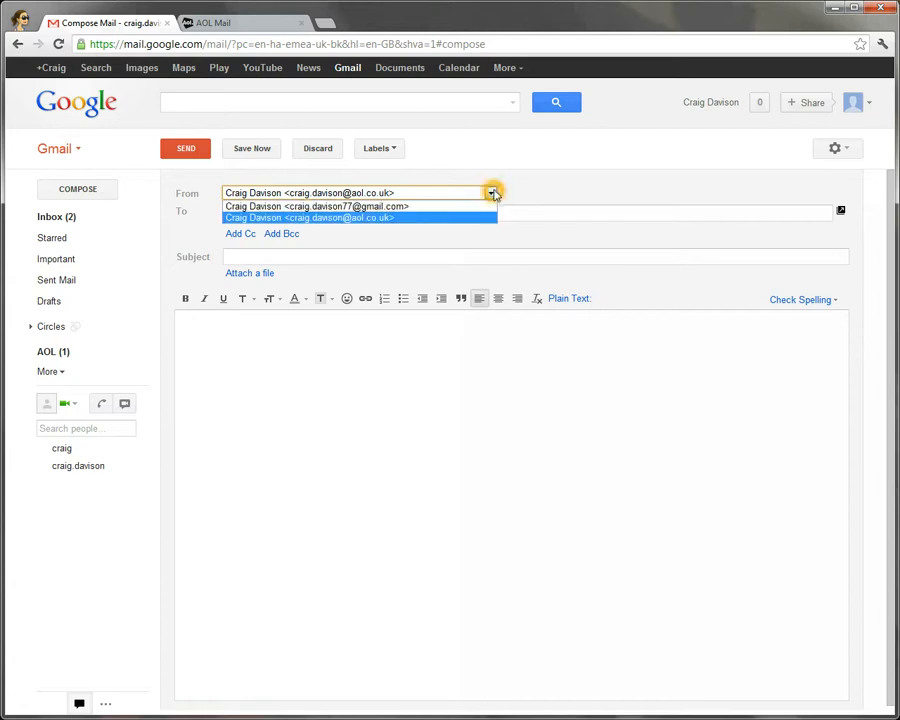
left_click(484, 205)
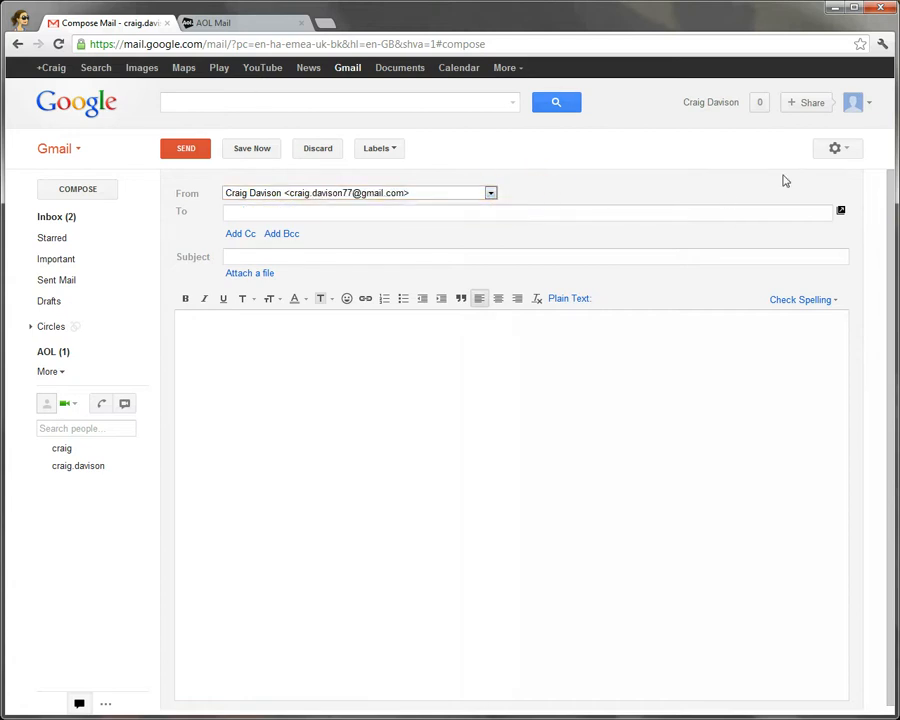
Step: In the Accounts and Import settings, make the AOL address the default address for sending mail
left_click(843, 150)
left_click(802, 263)
left_click(802, 264)
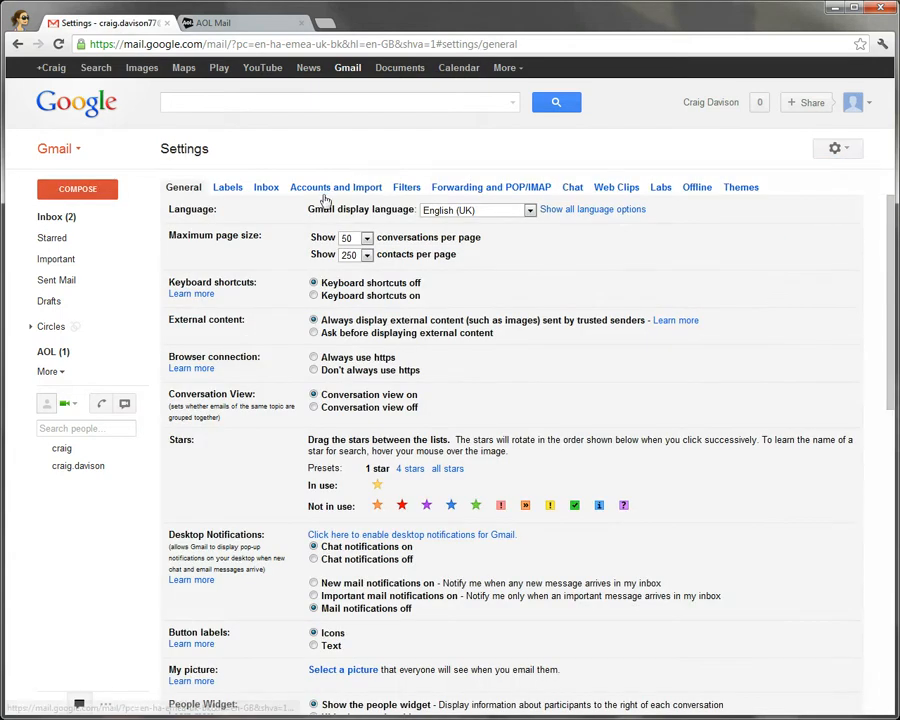
left_click(322, 189)
left_click(176, 331)
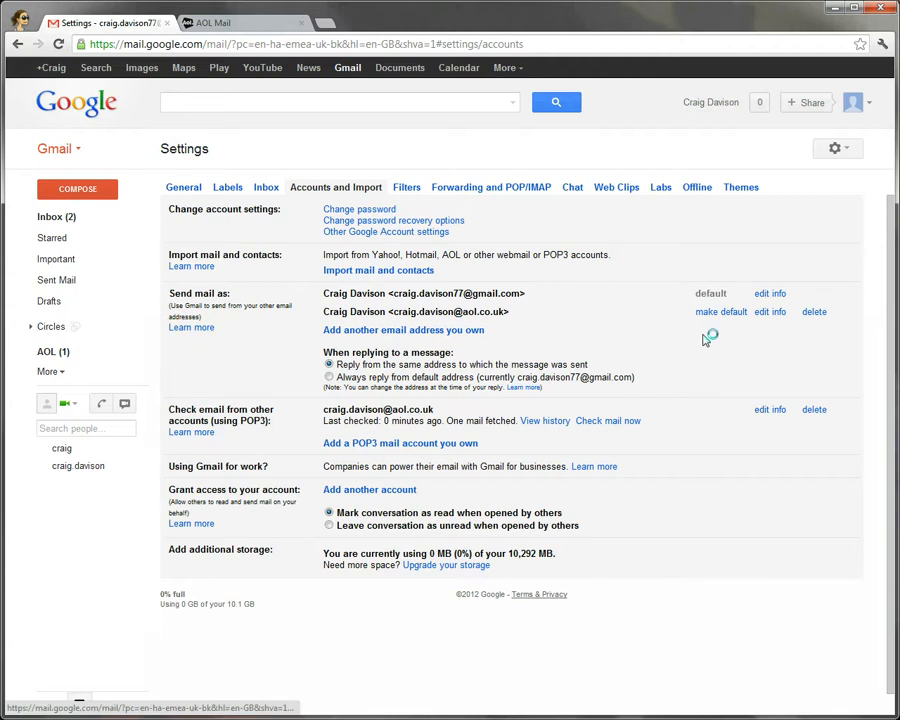
left_click(475, 311)
left_click(402, 297)
left_click(377, 321)
left_click(712, 323)
left_click(706, 320)
left_click(727, 314)
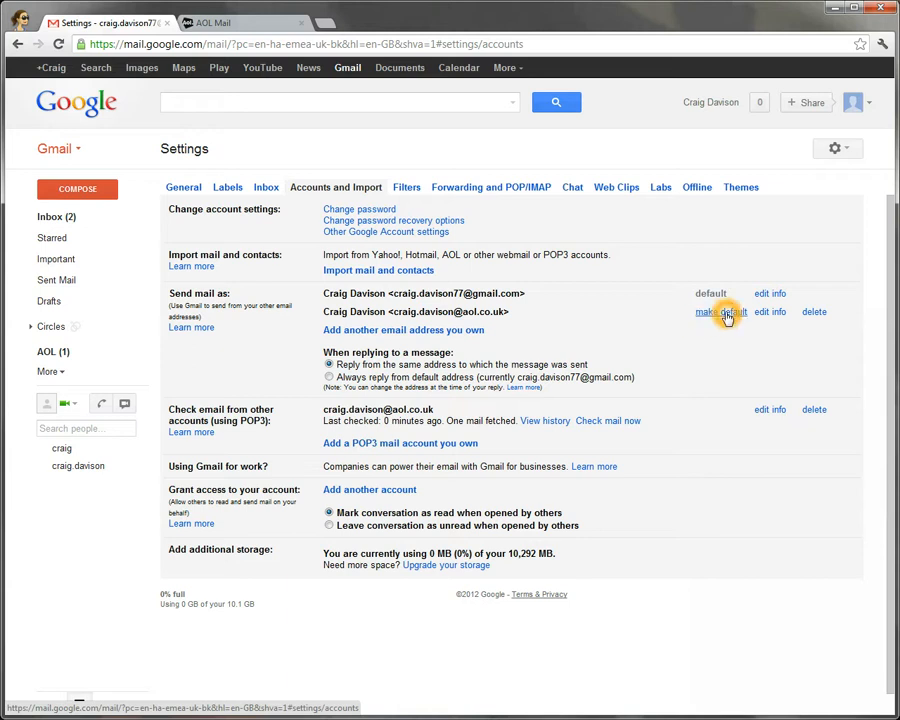
left_click(727, 313)
Step: Examine the settings that decide which address is used when replying to a message
left_click(317, 384)
left_click(329, 377)
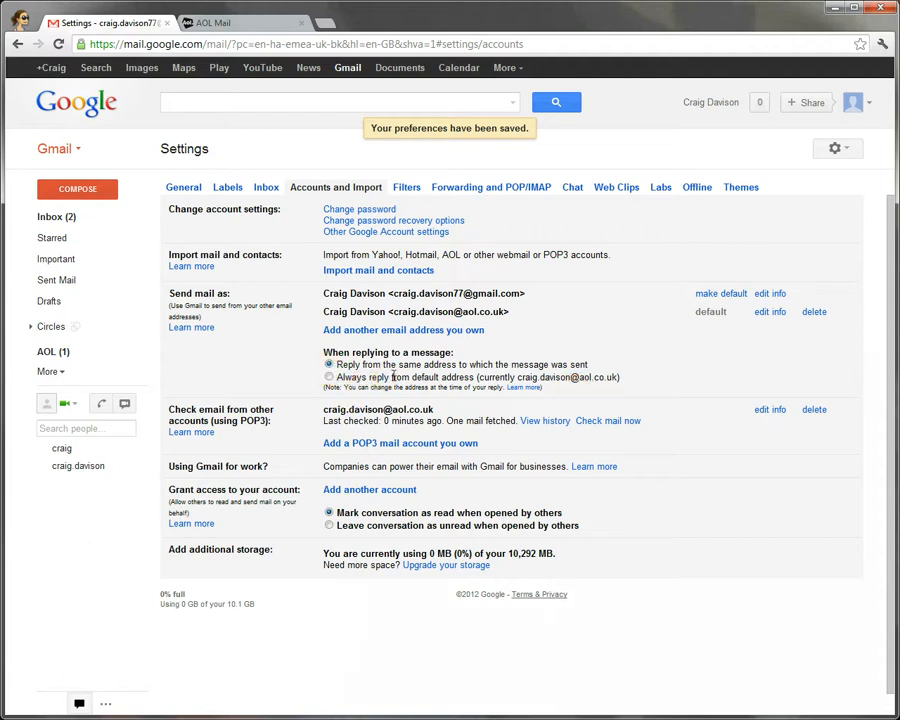
left_click(560, 352)
left_click(611, 352)
Step: Open a new message to check the default sender, switch its sender to the Gmail address and return to the inbox
left_click(52, 238)
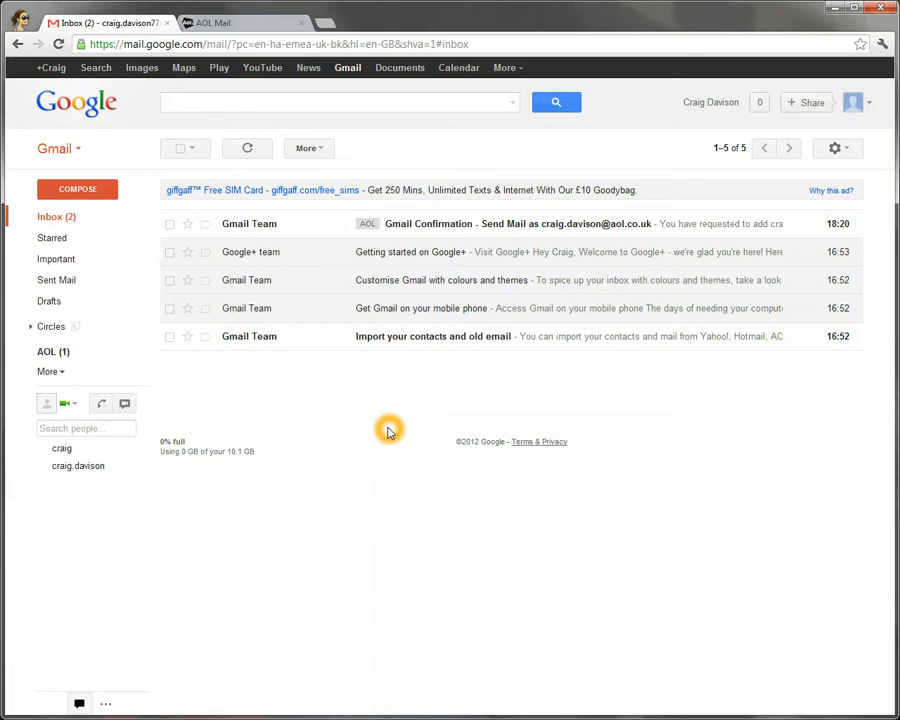
left_click(78, 189)
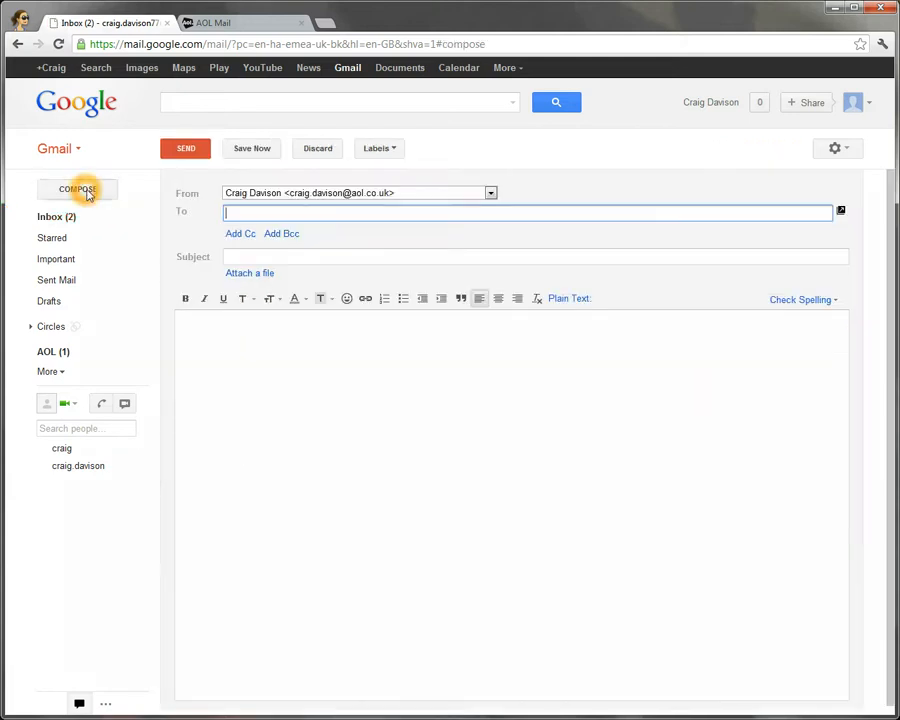
left_click(433, 195)
left_click(424, 206)
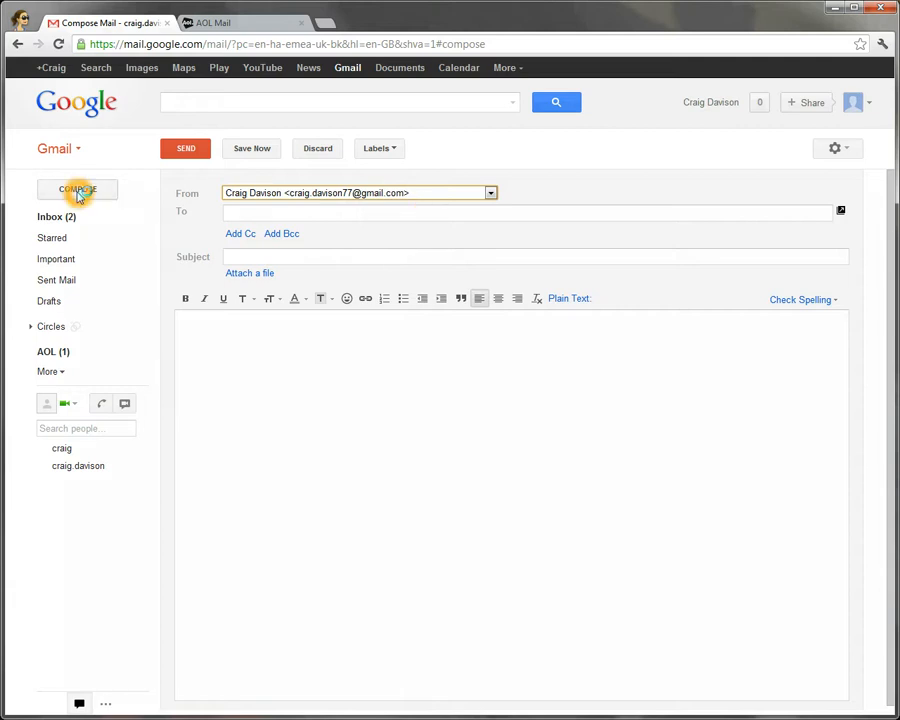
left_click(62, 218)
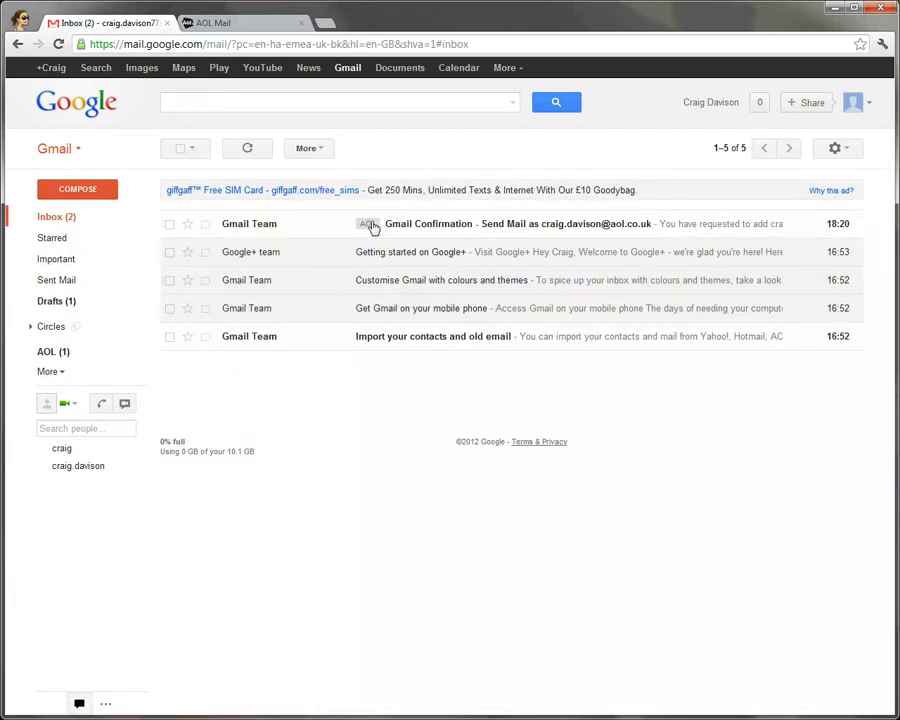
Step: Open the AOL label, set its colour to light pink and check the coloured label in the inbox
left_click(381, 226)
left_click(60, 355)
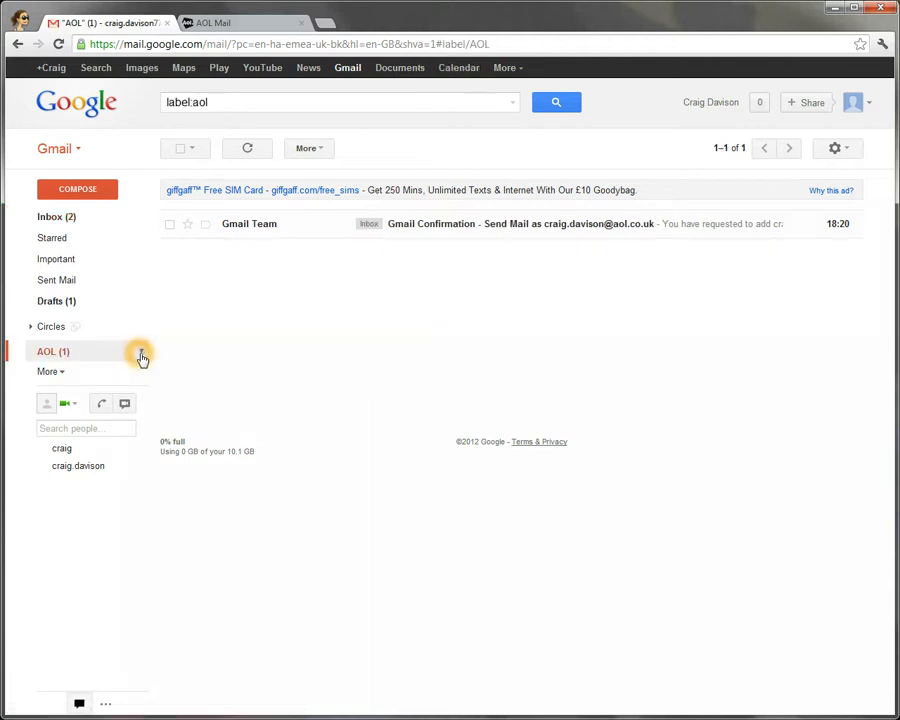
left_click(54, 350)
left_click(141, 353)
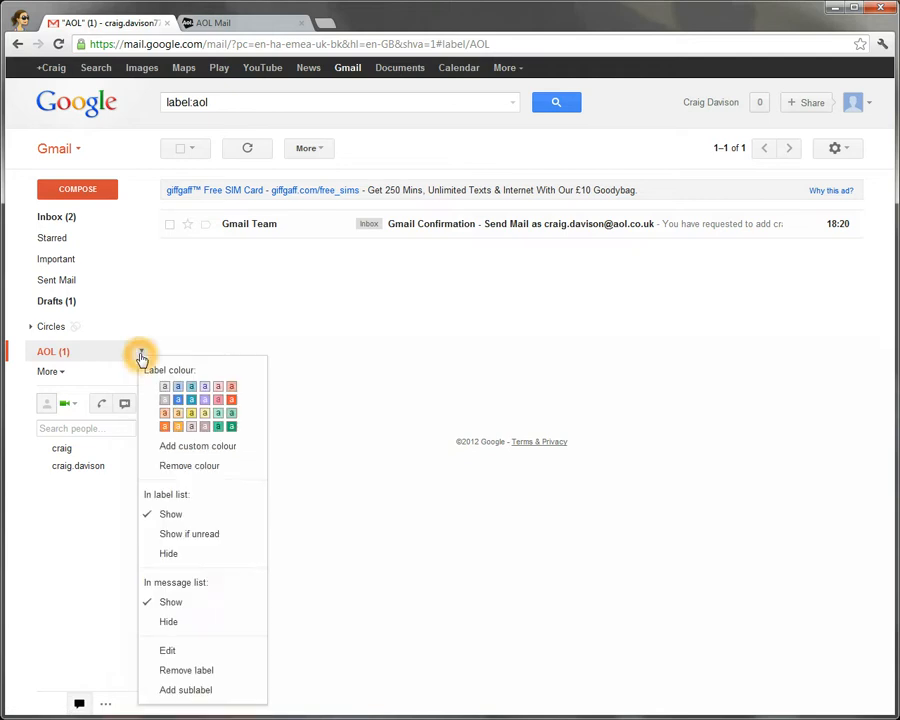
left_click(170, 389)
left_click(218, 386)
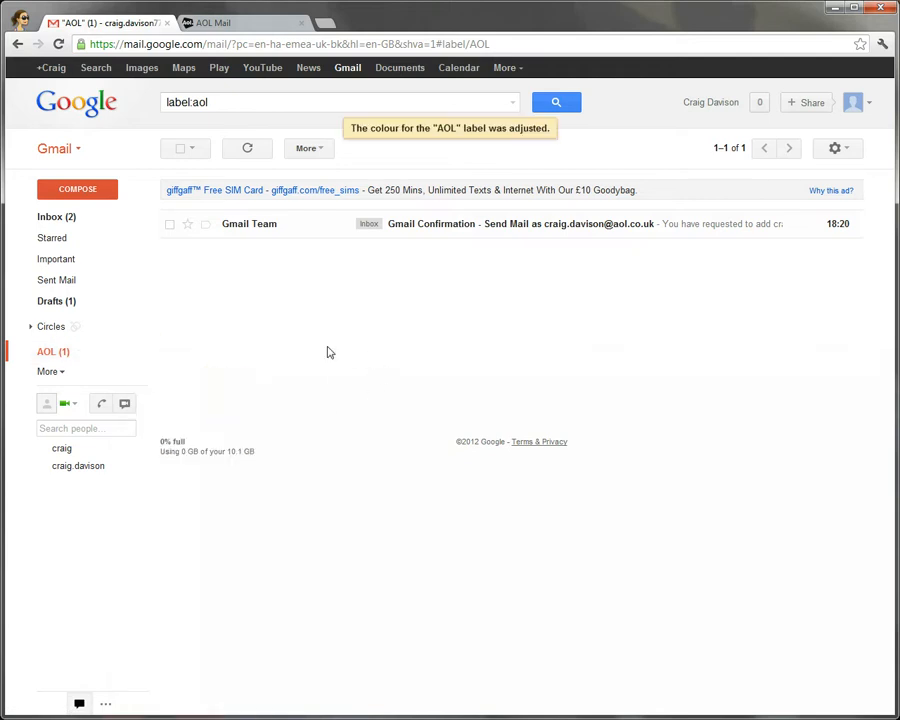
left_click(64, 216)
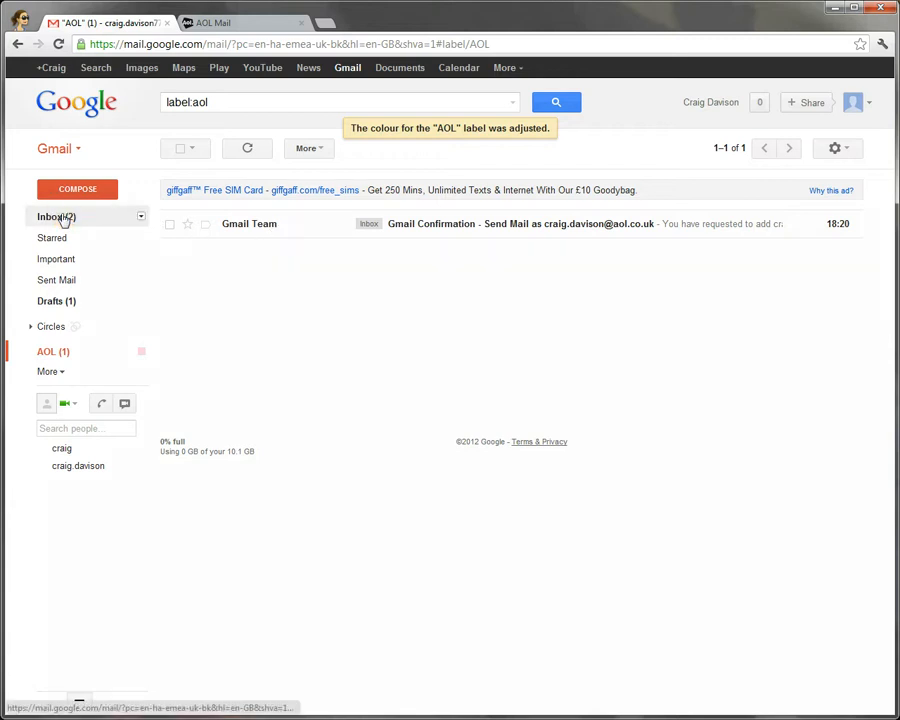
left_click(365, 232)
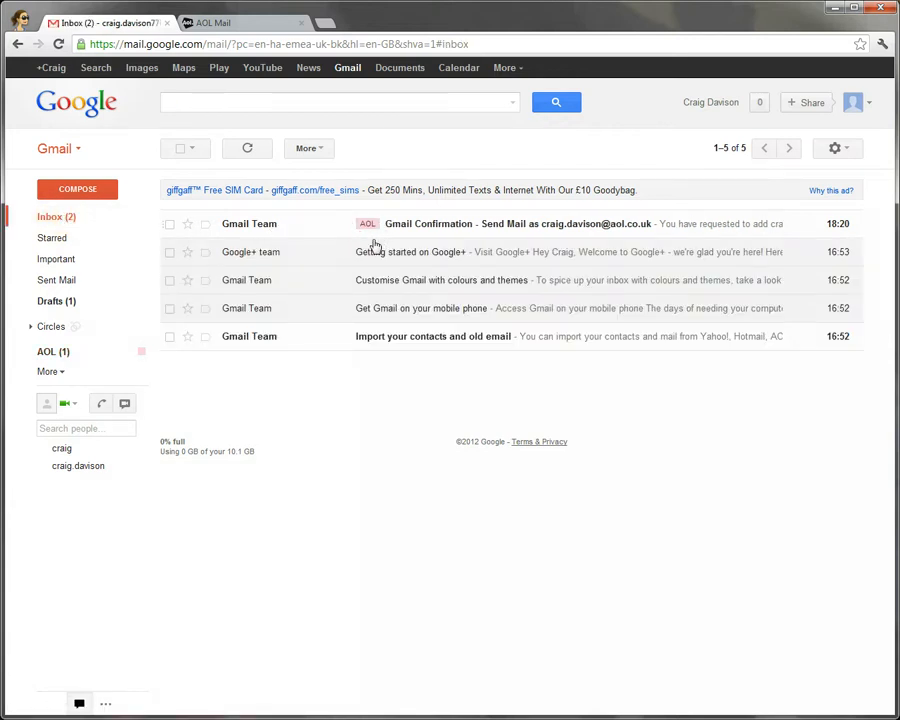